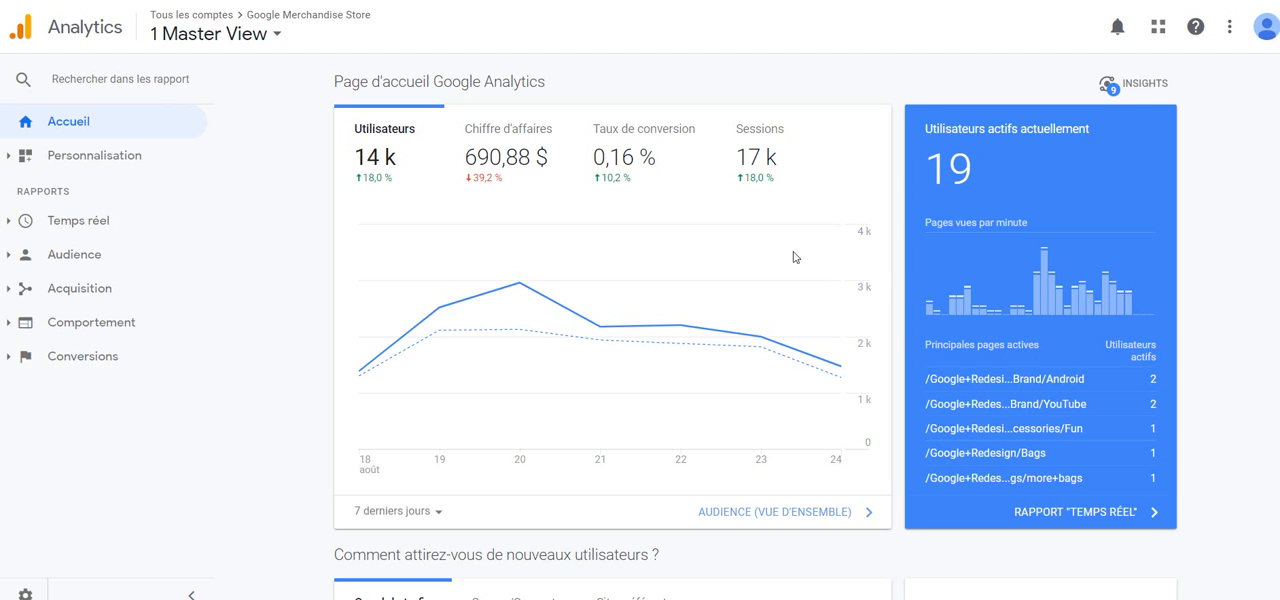
# Step: Open the Google Ads Campagnes report in Acquisition and review the click metrics of its campaign table
pyautogui.click(107, 288)
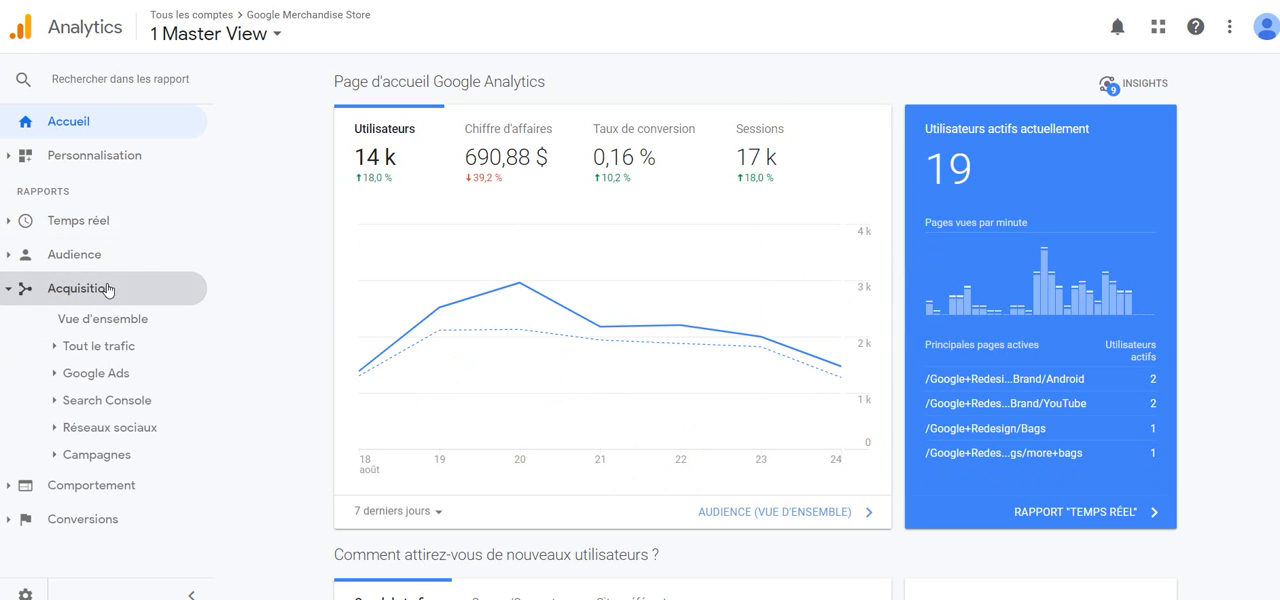
pyautogui.click(120, 373)
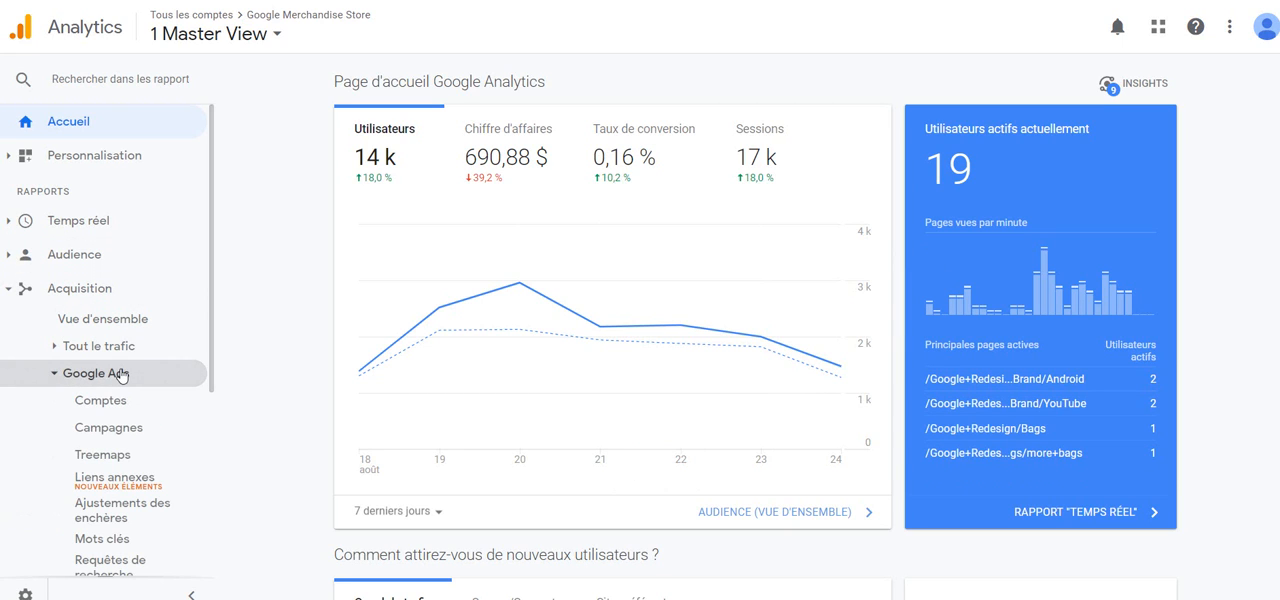
pyautogui.click(117, 433)
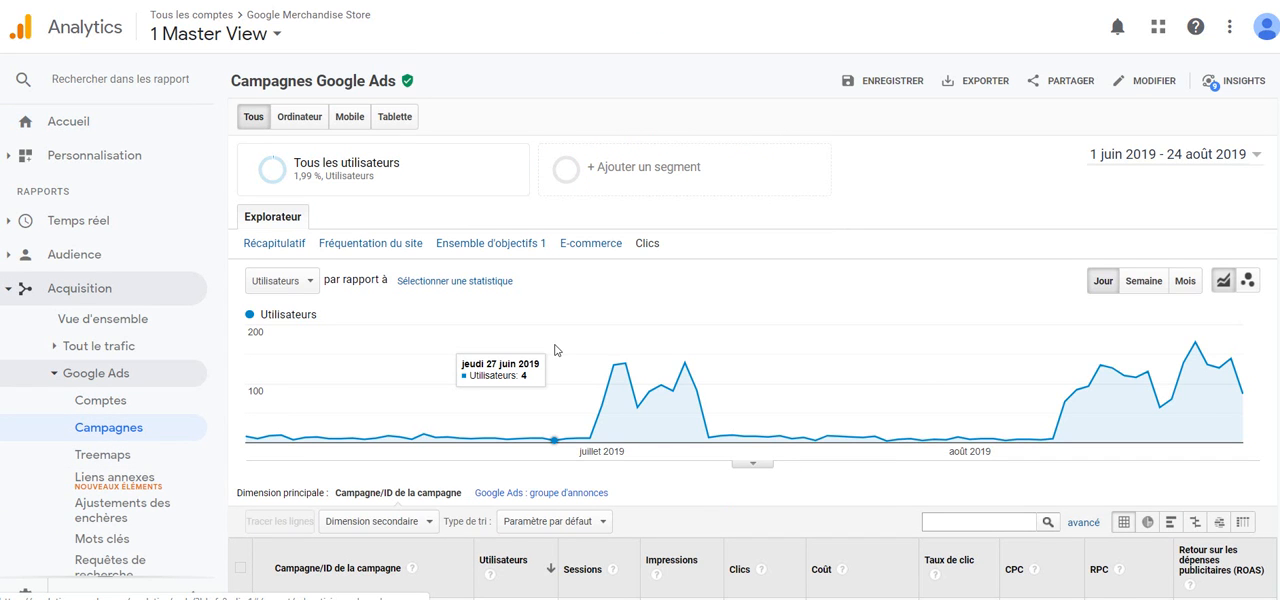
pyautogui.scroll(-3, 555, 350)
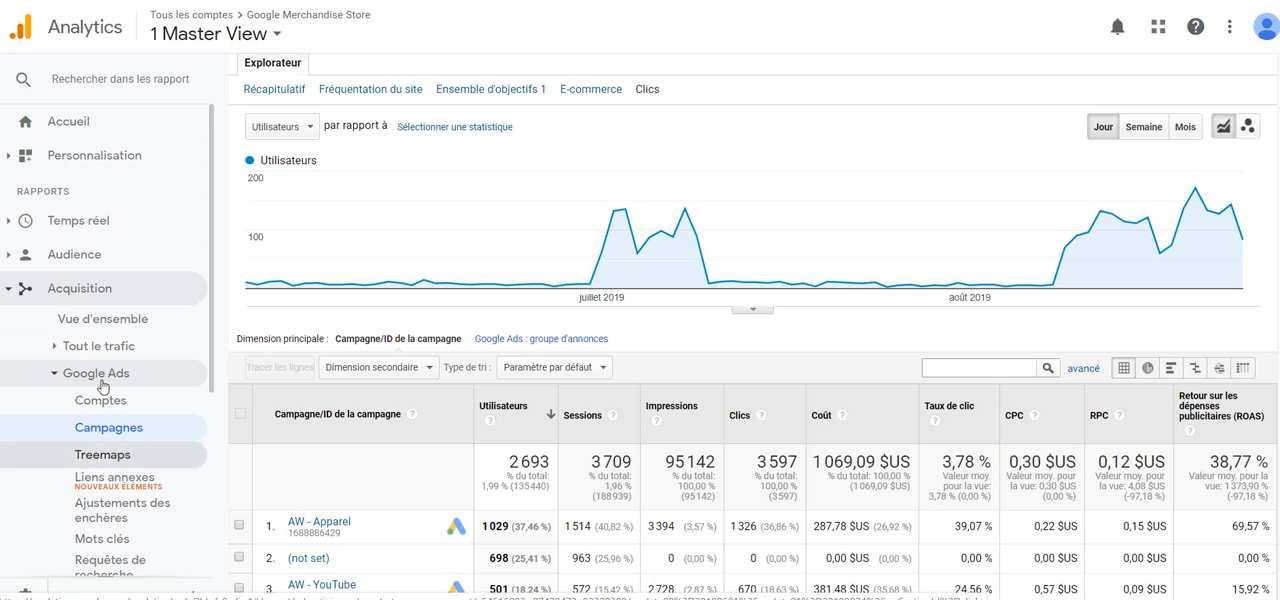
pyautogui.scroll(-1, 498, 417)
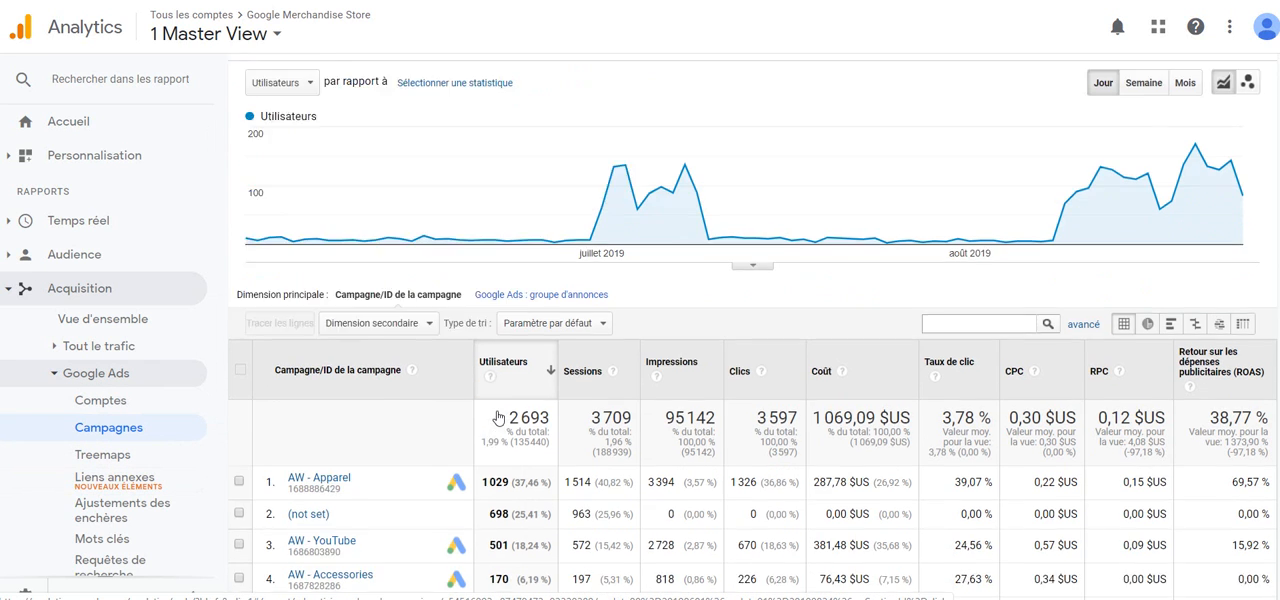
pyautogui.scroll(-1, 498, 417)
pyautogui.scroll(4, 498, 417)
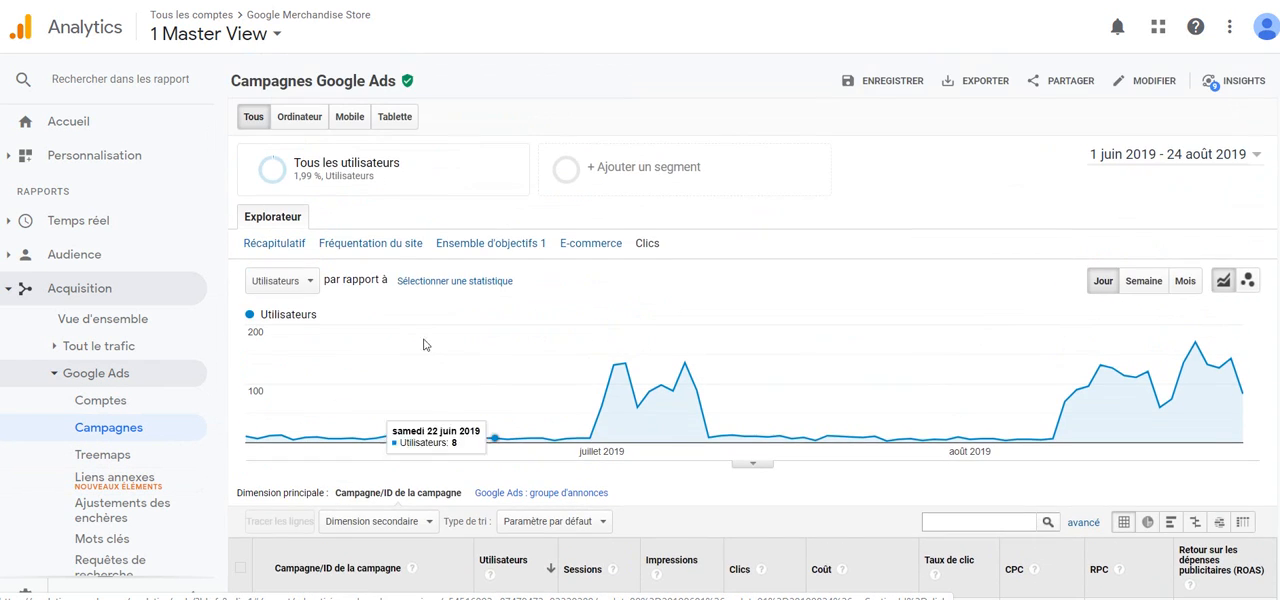
# Step: Show the Récapitulatif metrics for the campaigns and review the acquisition, behaviour and conversion columns through Chiffre d'affaires
pyautogui.click(281, 242)
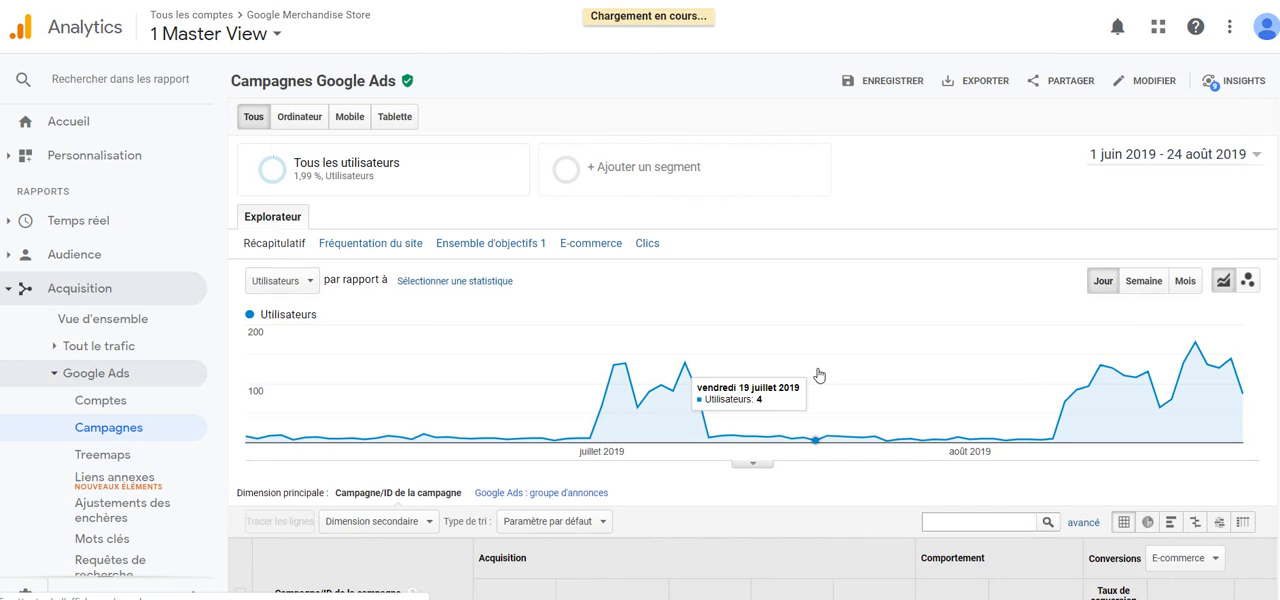
pyautogui.scroll(-2, 818, 375)
pyautogui.scroll(-1, 818, 375)
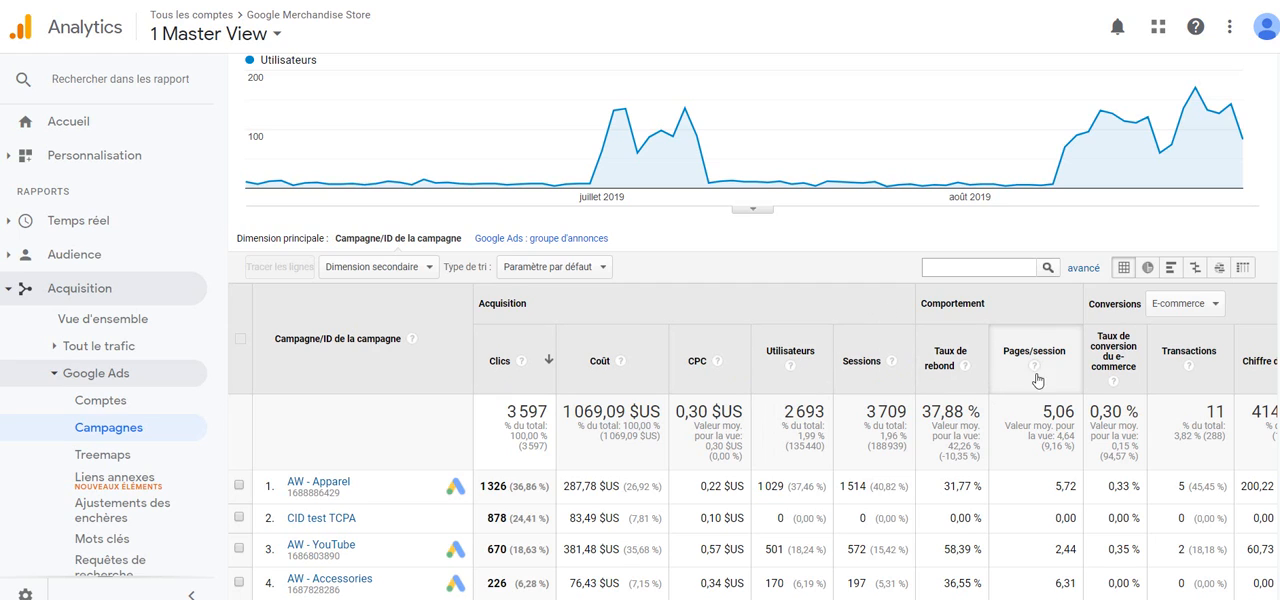
pyautogui.hscroll(2, 1108, 355)
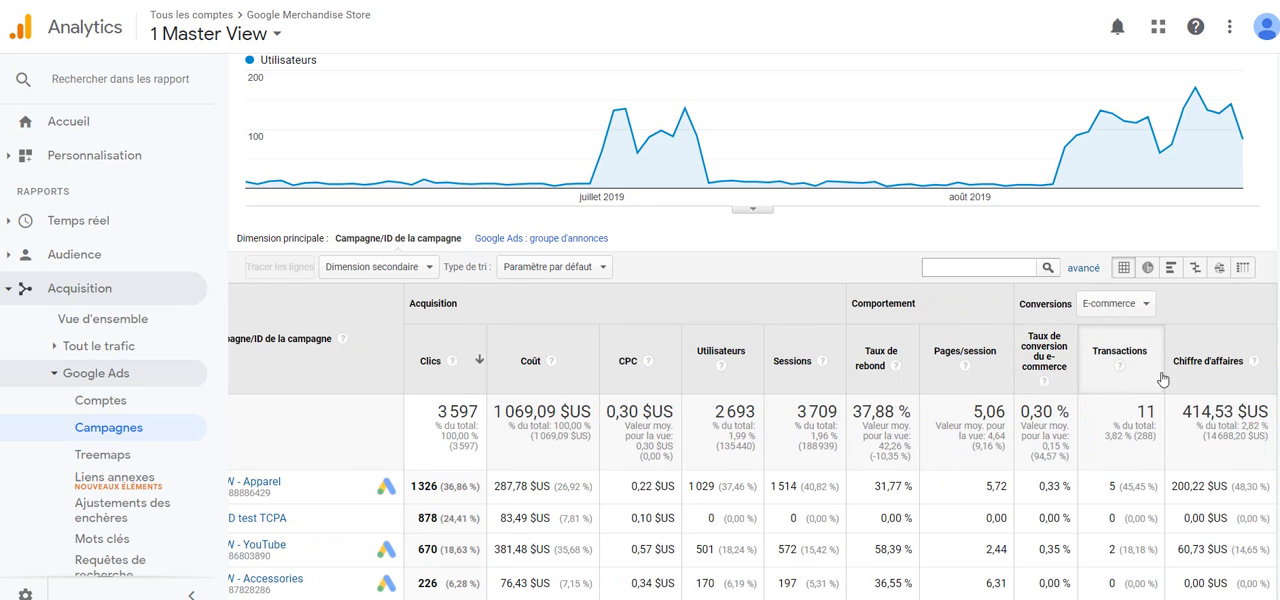
pyautogui.scroll(2, 737, 381)
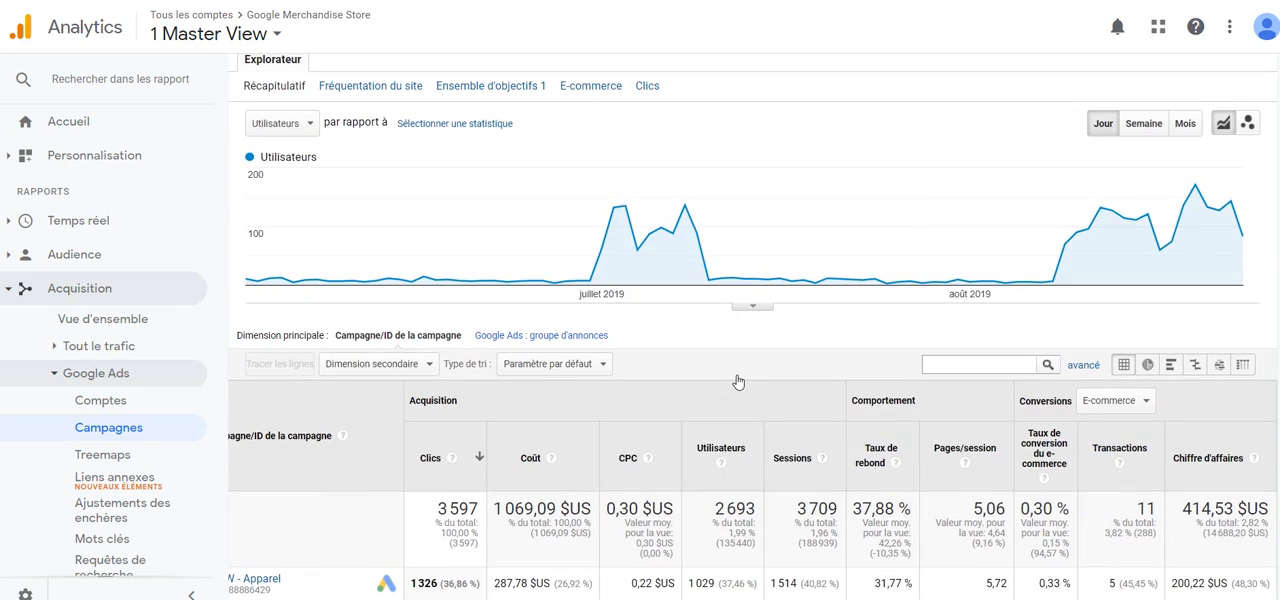
pyautogui.scroll(1, 423, 277)
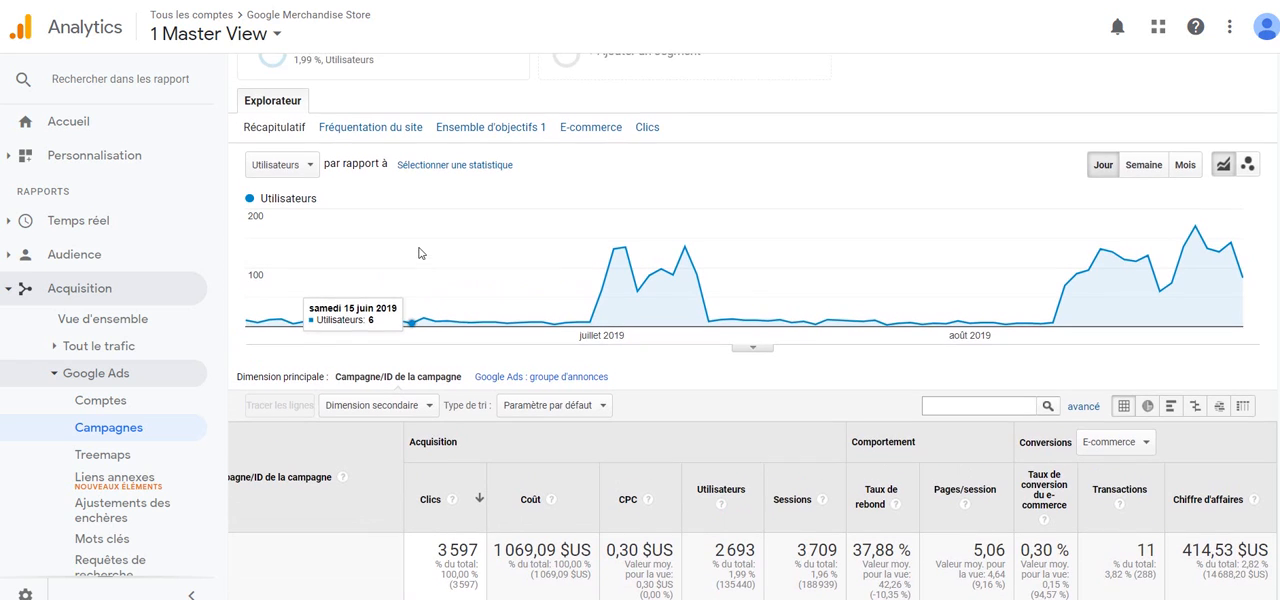
# Step: View the campaign table with the Fréquentation du site, Ensemble d'objectifs 1 and E-commerce metric sets in turn
pyautogui.click(352, 128)
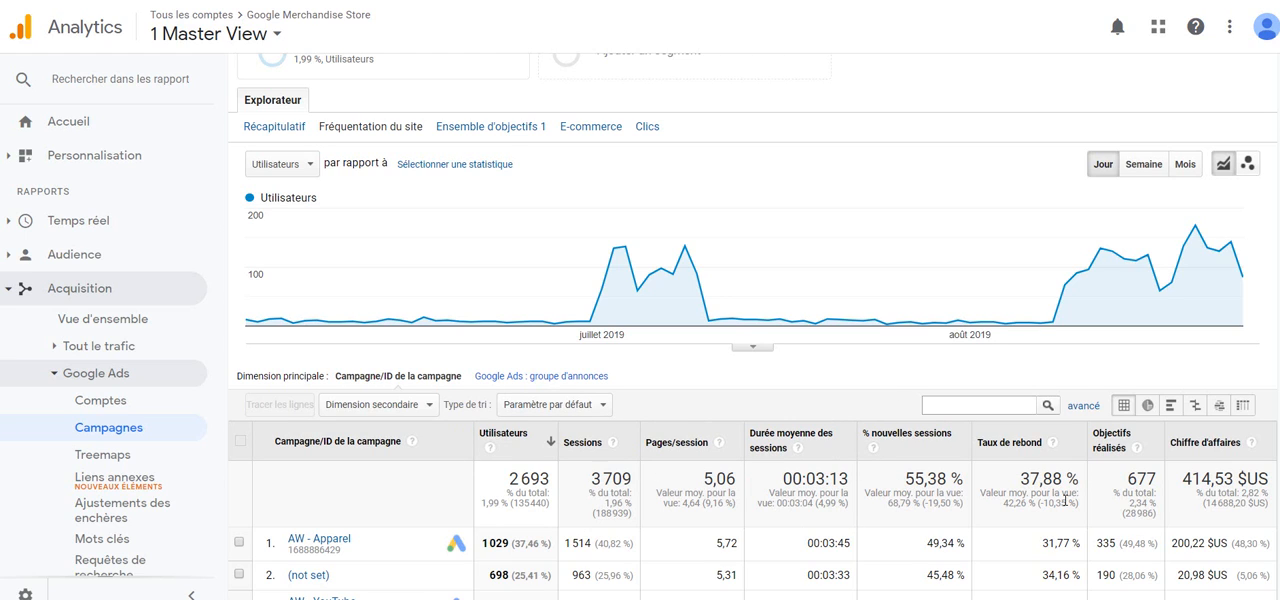
pyautogui.scroll(1, 571, 323)
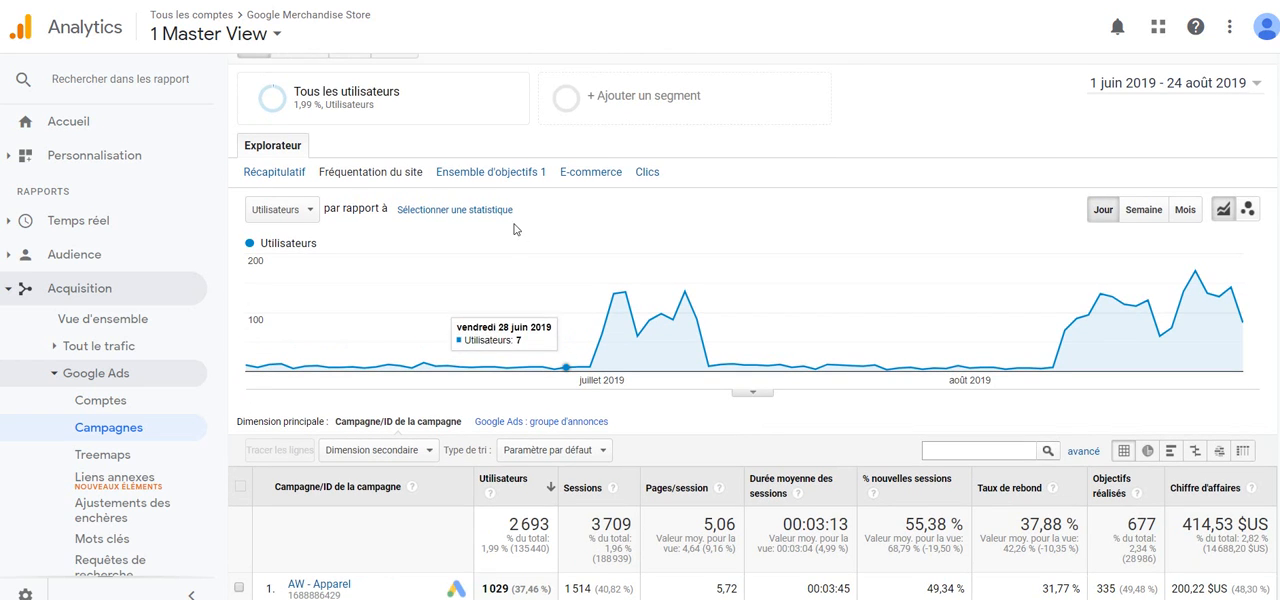
pyautogui.click(489, 174)
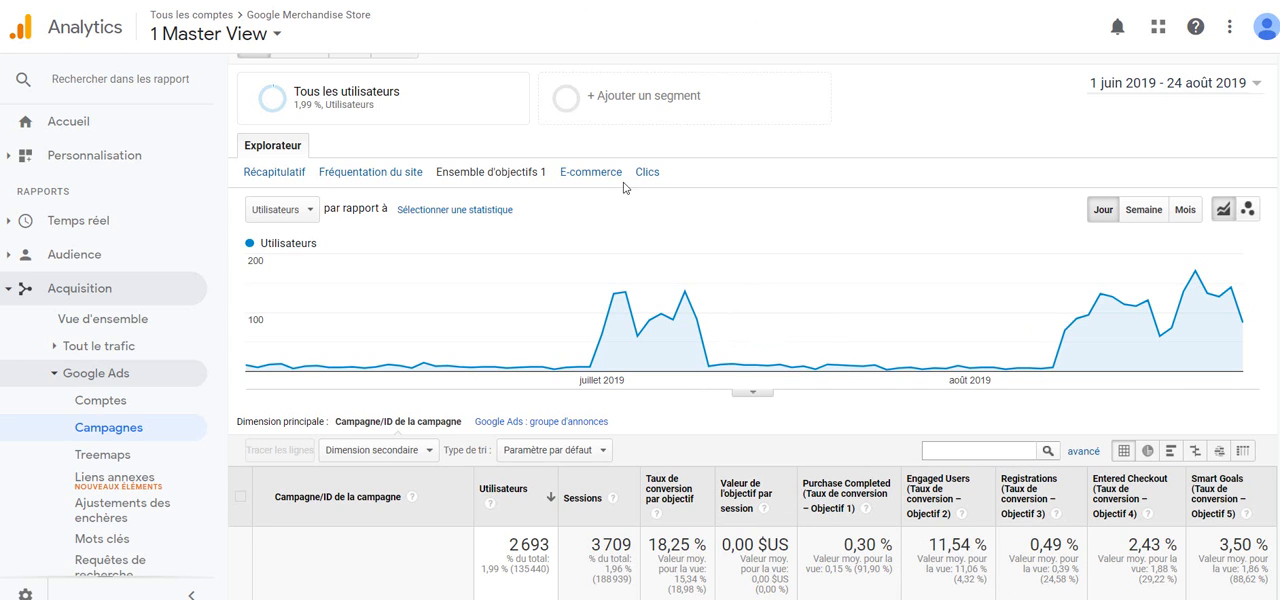
pyautogui.click(591, 177)
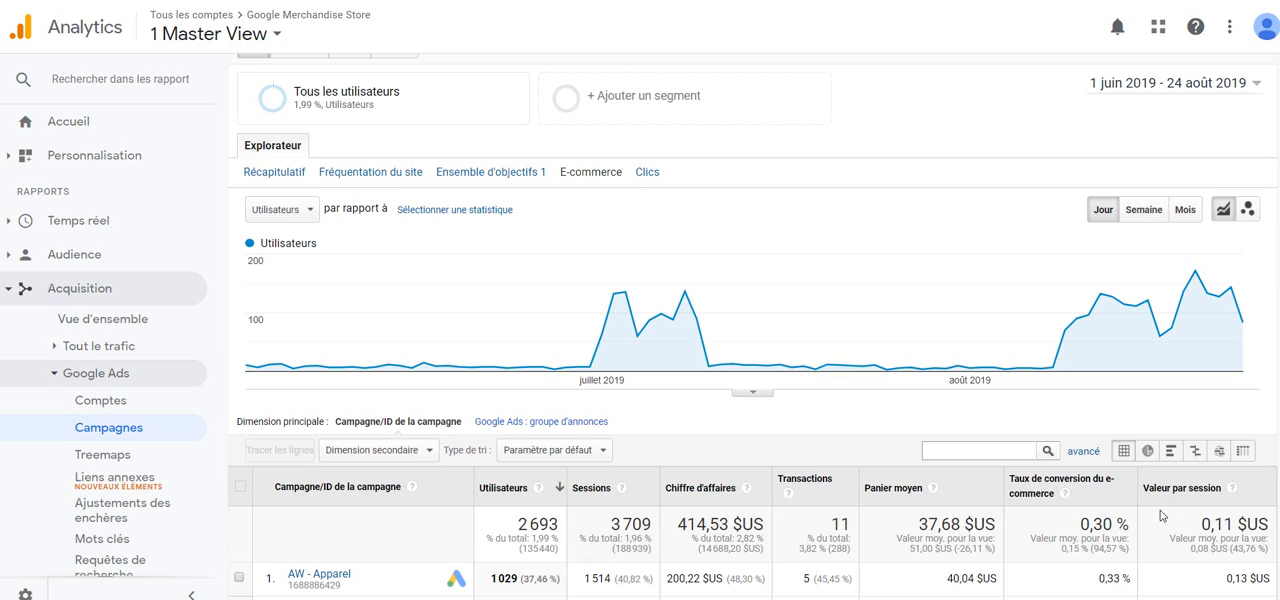
# Step: Return the campaign table to the Clics metric set and examine cost, CPC, RPC and ROAS per campaign
pyautogui.click(655, 175)
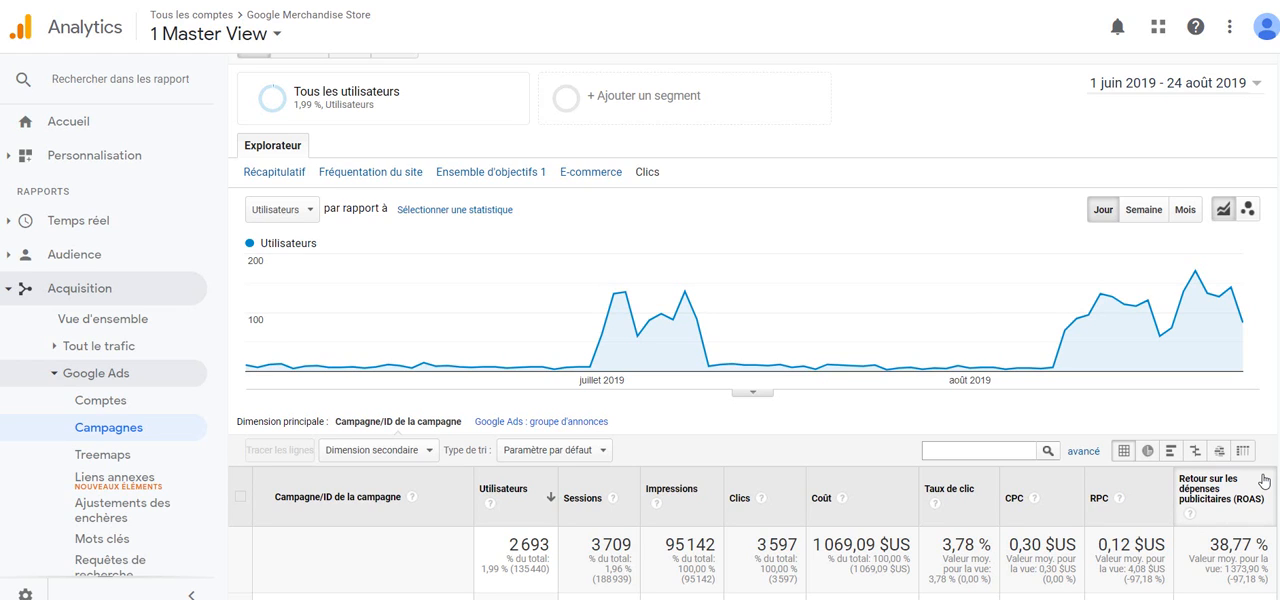
pyautogui.scroll(-3, 1265, 481)
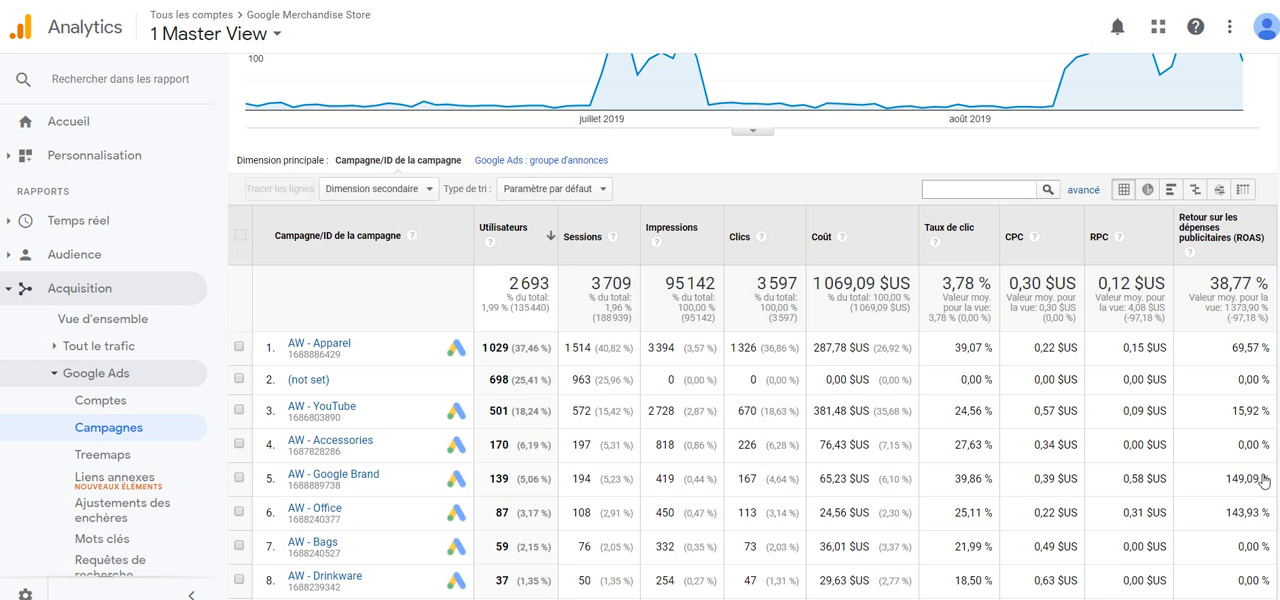
pyautogui.scroll(2, 1061, 478)
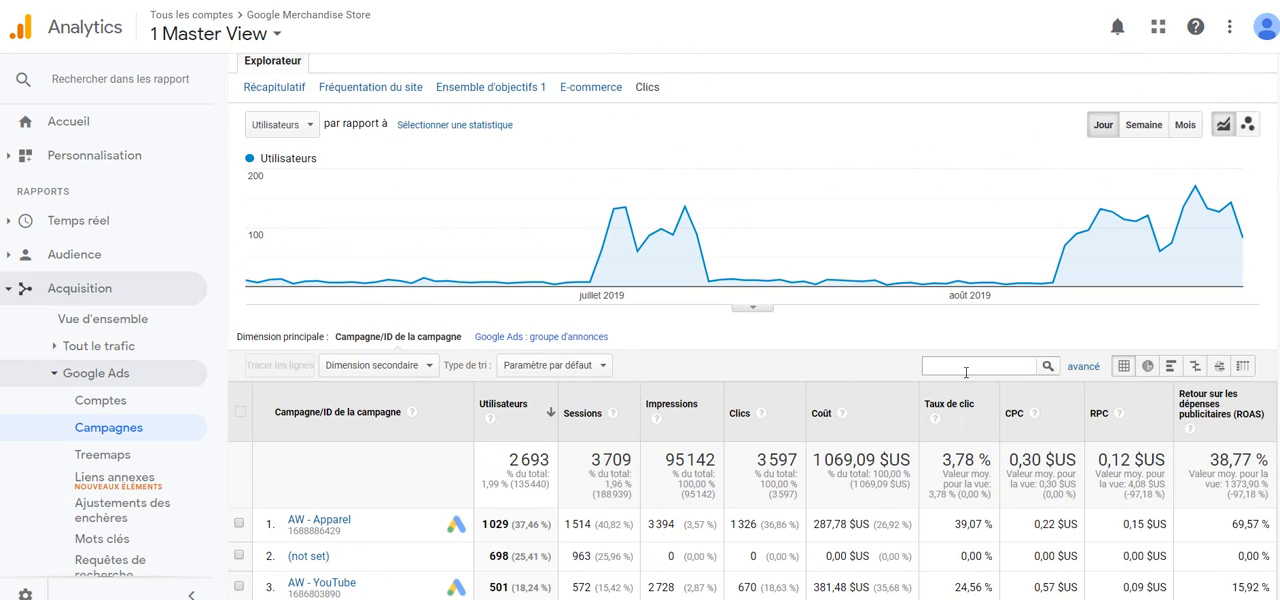
pyautogui.scroll(-3, 966, 372)
pyautogui.scroll(4, 966, 372)
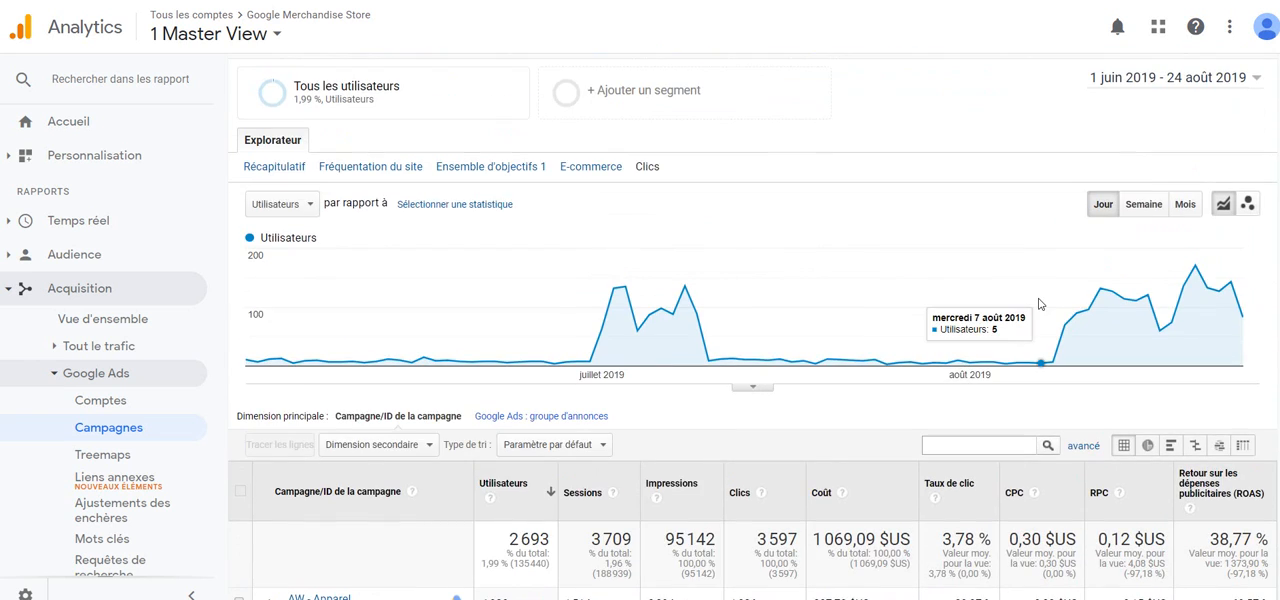
pyautogui.scroll(1, 1038, 303)
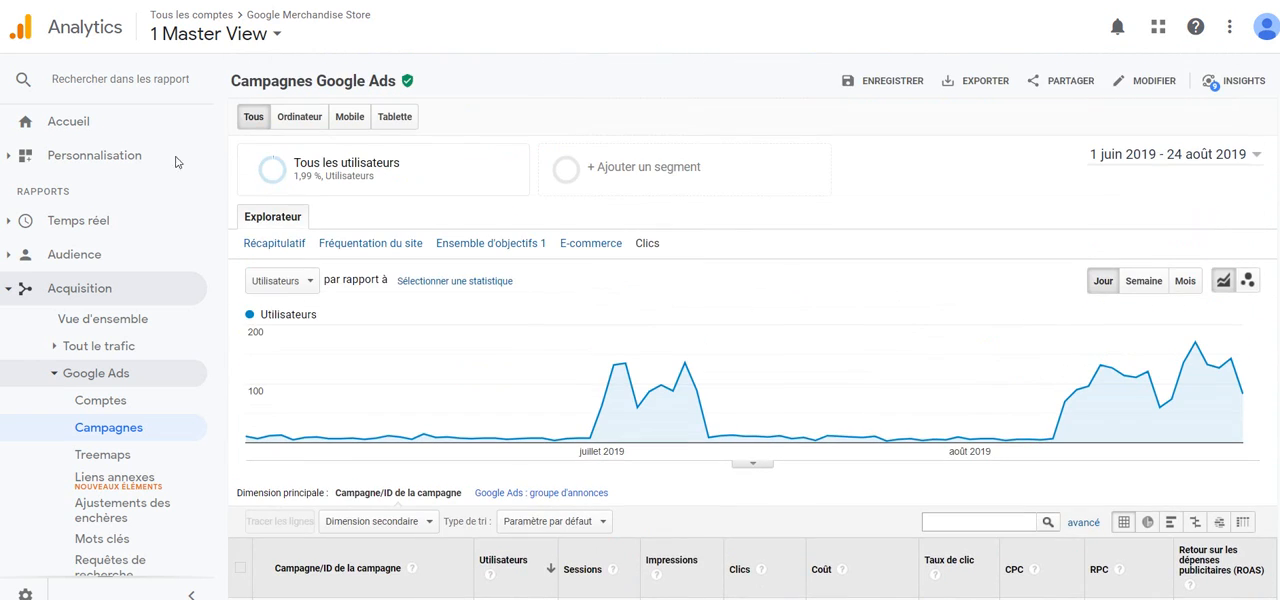
# Step: Create a new custom report under Rapports personnalisés and review its setup form
pyautogui.click(80, 157)
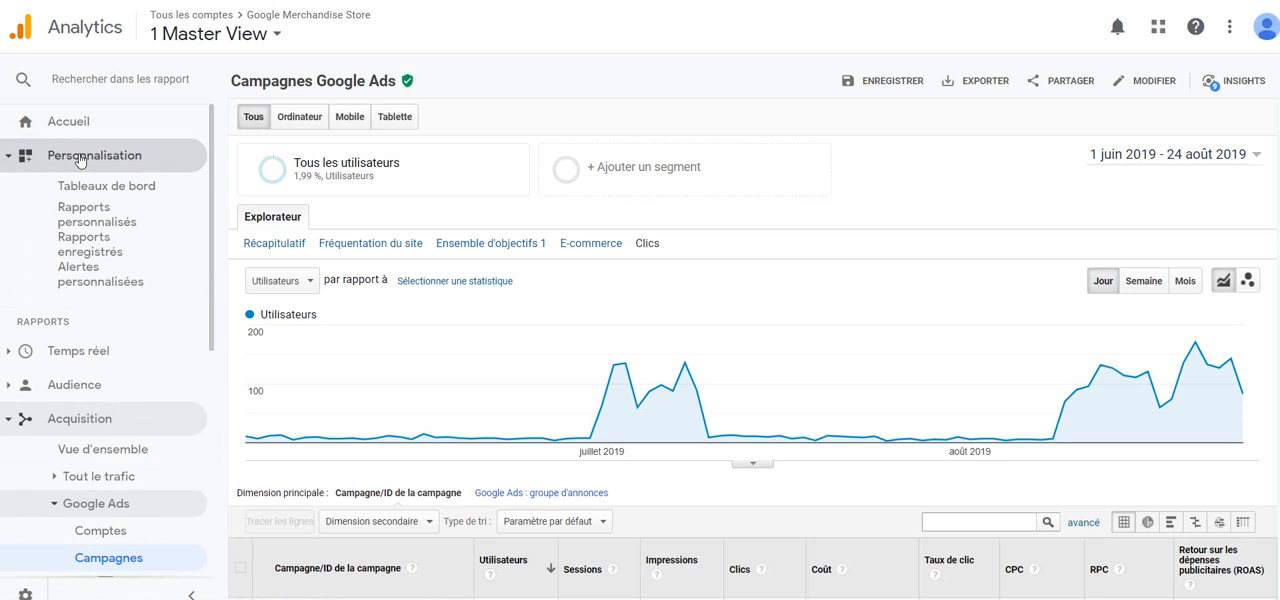
pyautogui.click(99, 225)
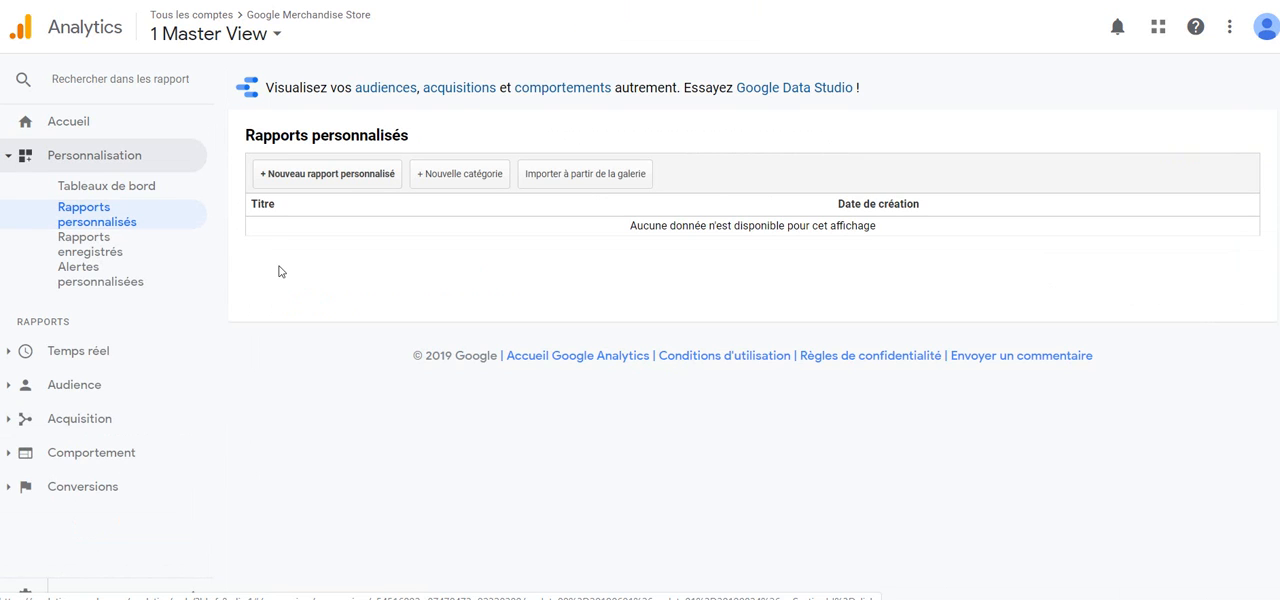
pyautogui.click(340, 175)
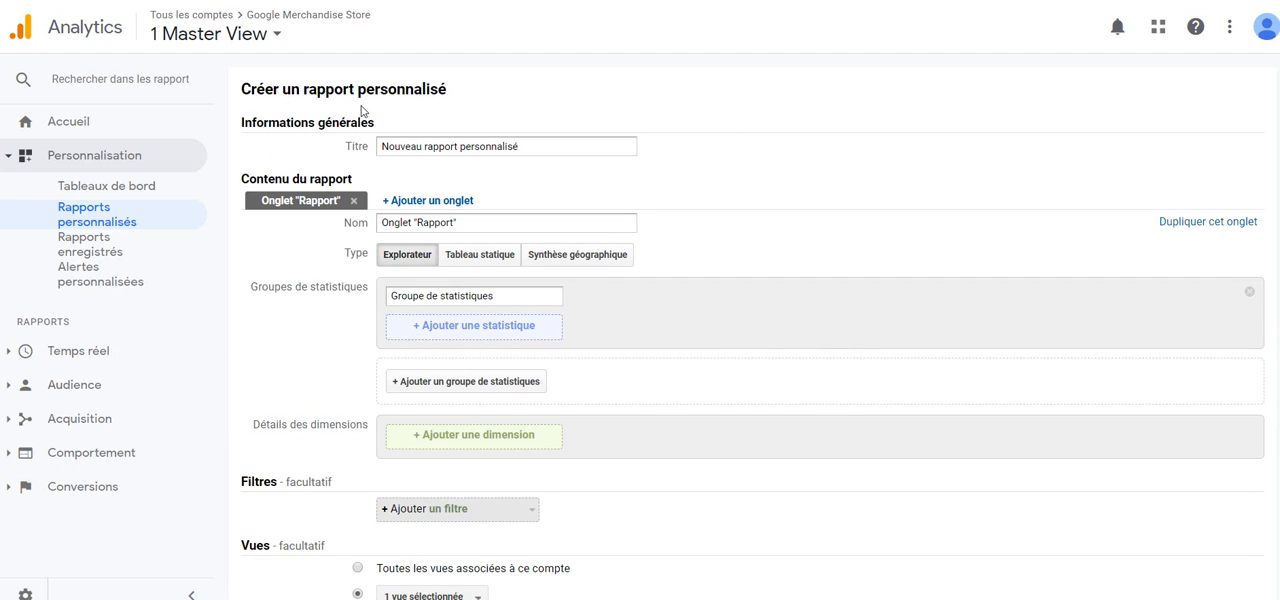
pyautogui.scroll(-1, 812, 357)
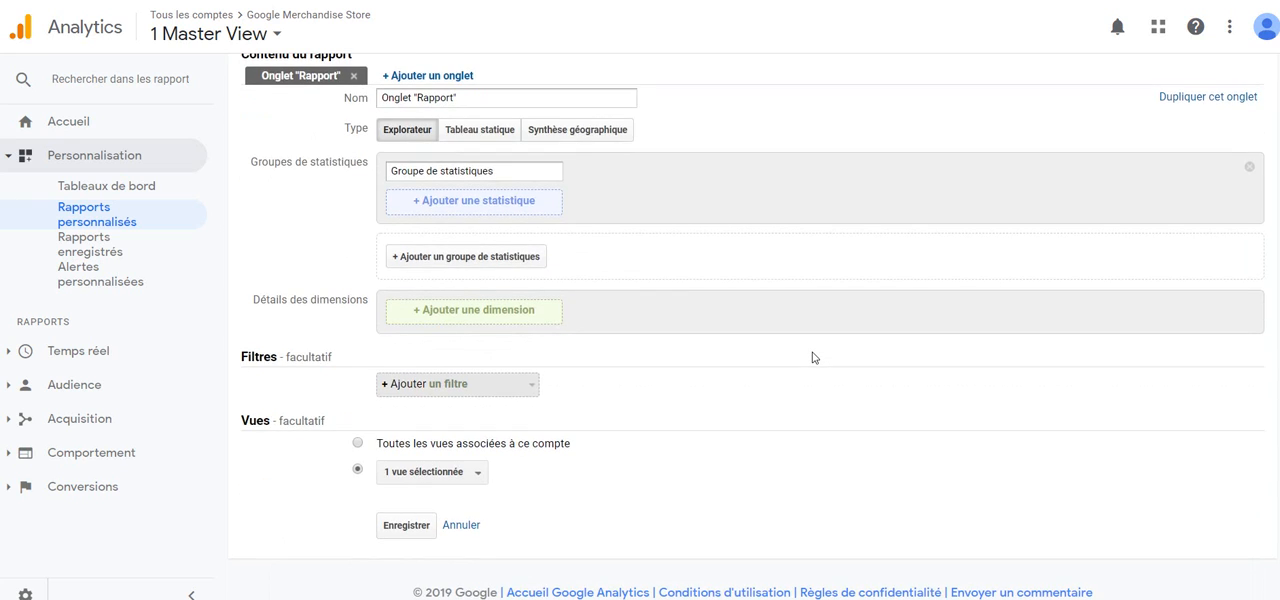
pyautogui.scroll(1, 812, 357)
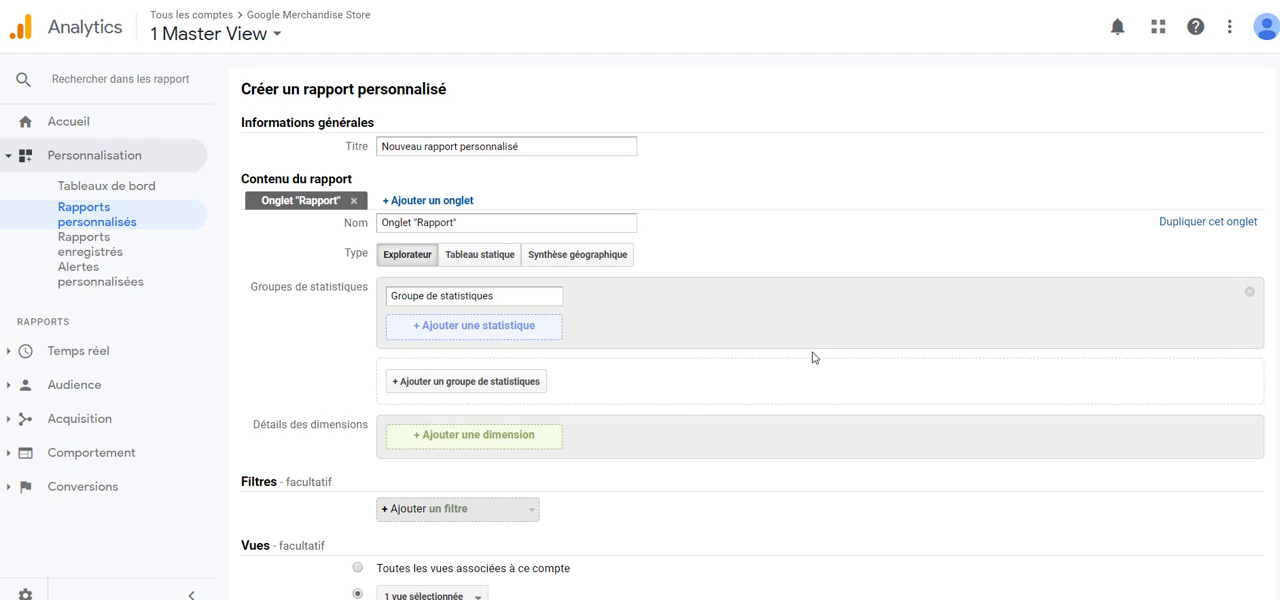
# Step: Add the Impressions metric from the Publicité category to the report's metric group, finding it by searching for "impression"
pyautogui.click(501, 333)
pyautogui.write('im')
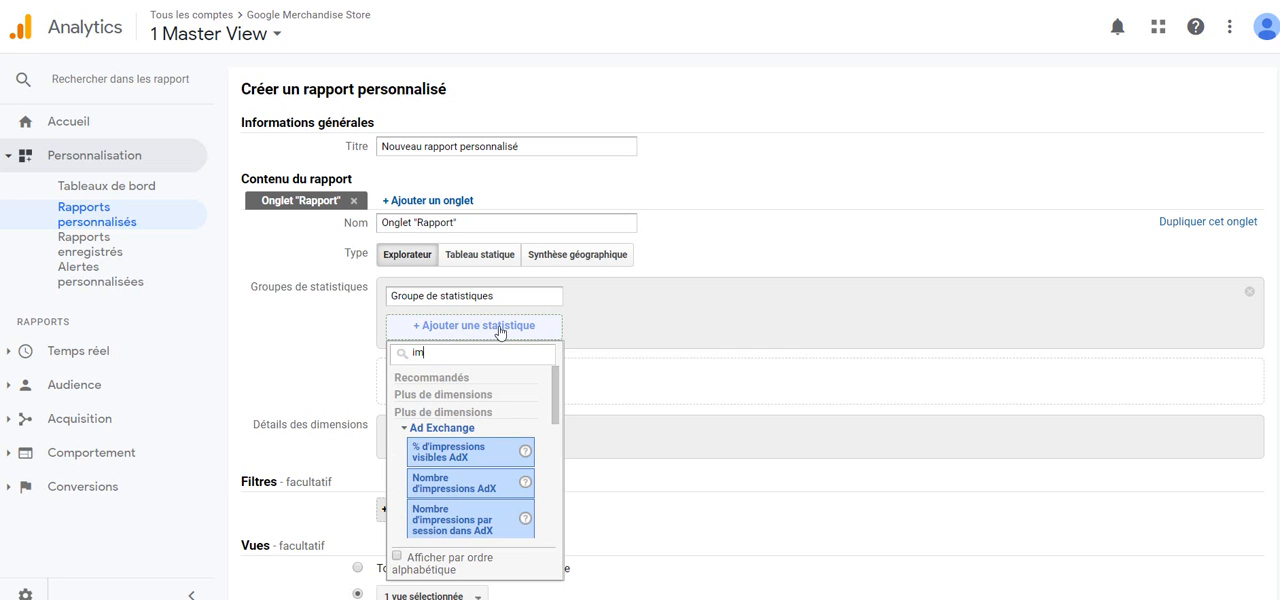
pyautogui.write('pressions')
pyautogui.scroll(-2, 498, 437)
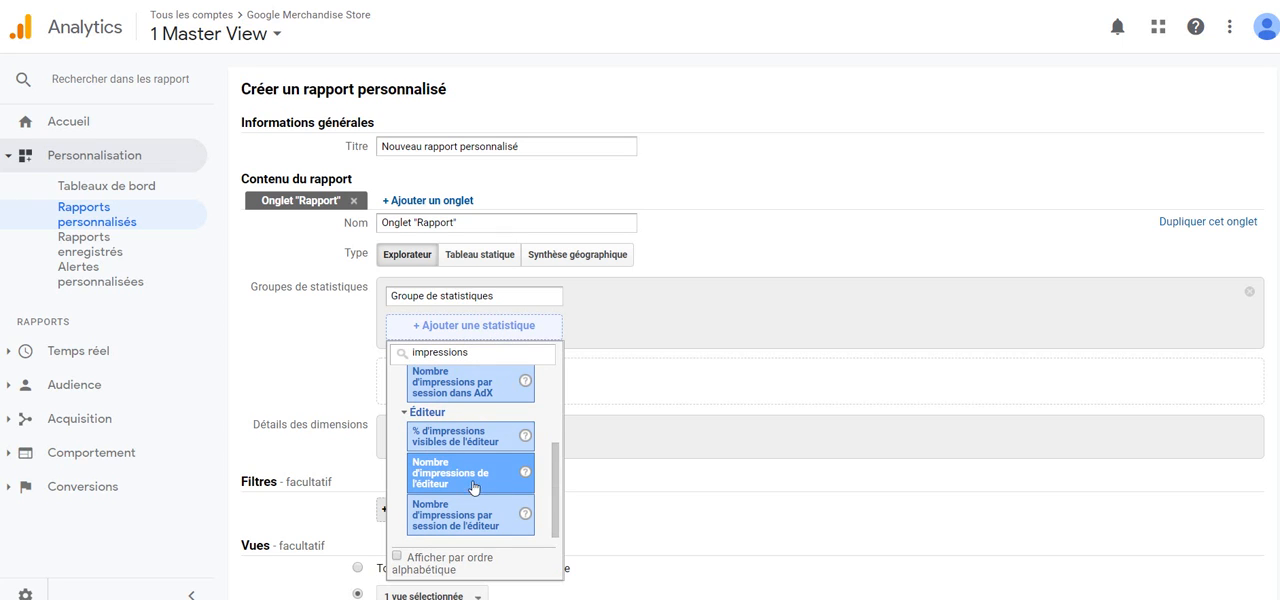
pyautogui.scroll(3, 488, 458)
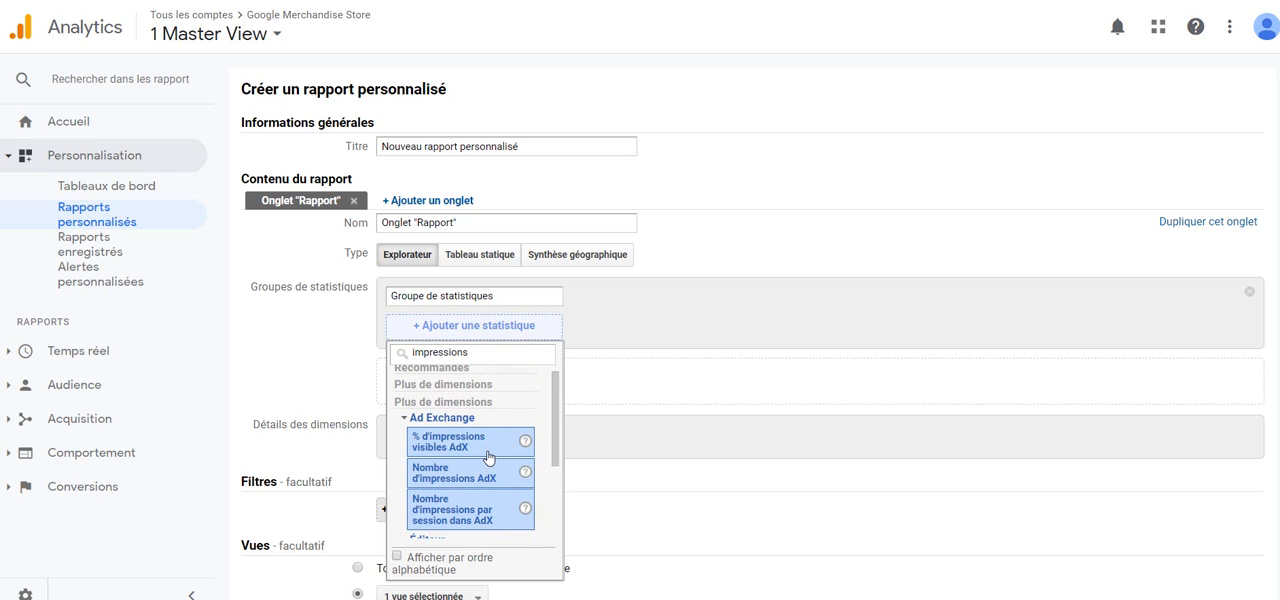
pyautogui.press('BackSpace')
pyautogui.scroll(-3, 488, 458)
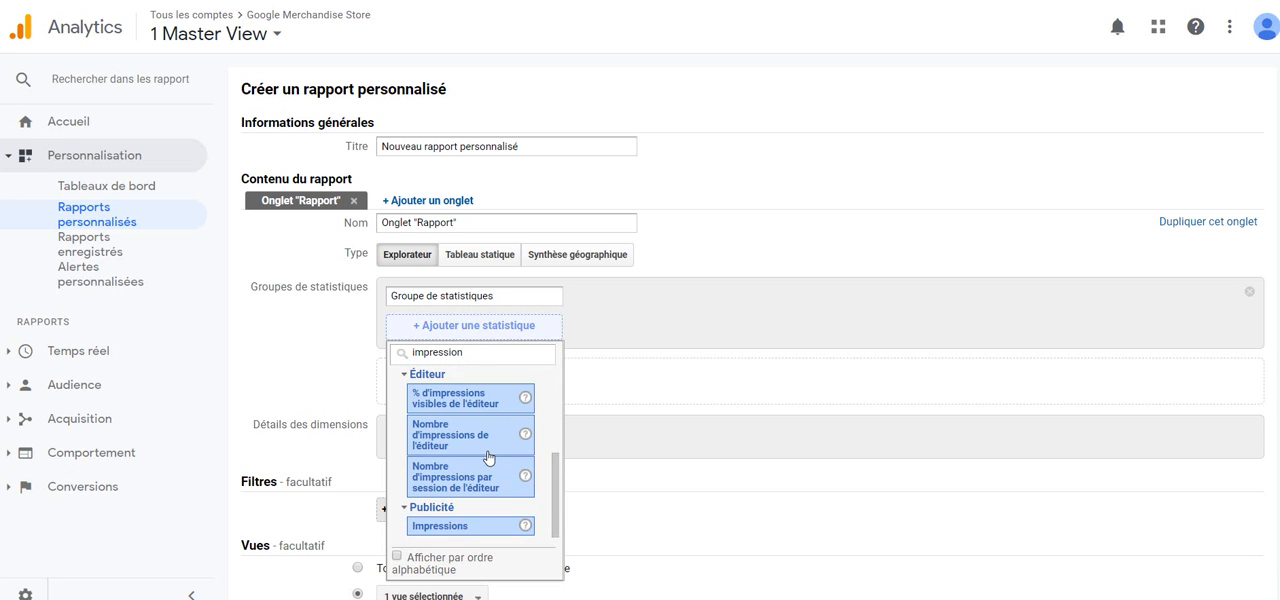
pyautogui.click(452, 533)
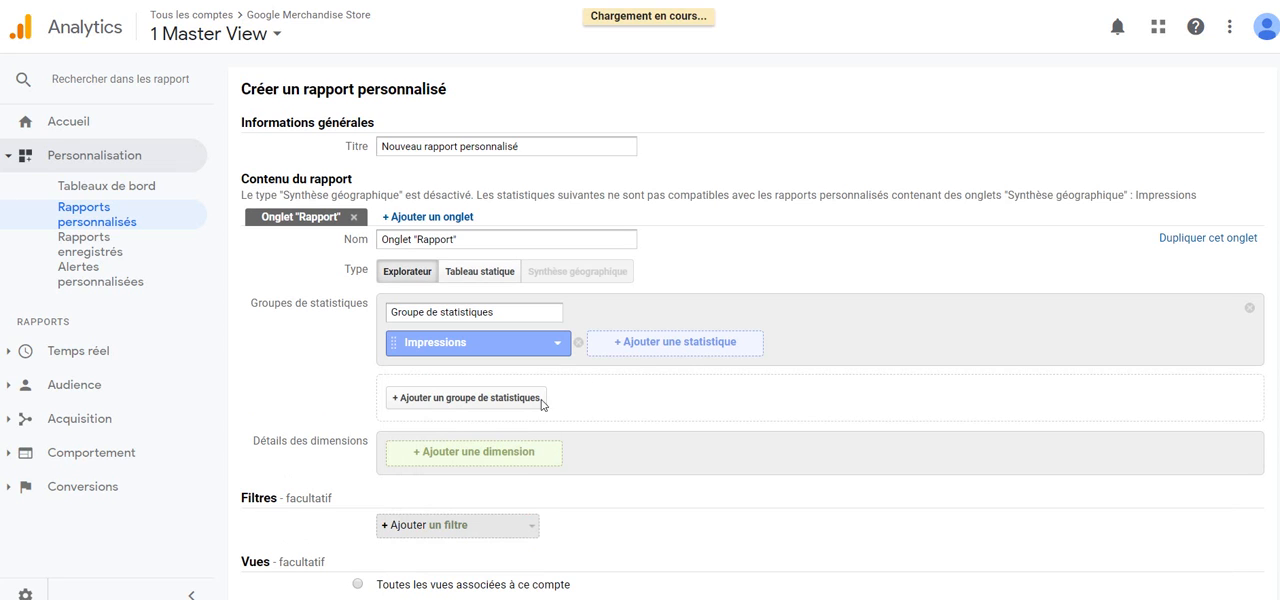
# Step: Search for "clics" and add the Clics metric from the Utilisateurs category beside Impressions
pyautogui.click(634, 343)
pyautogui.write('clics')
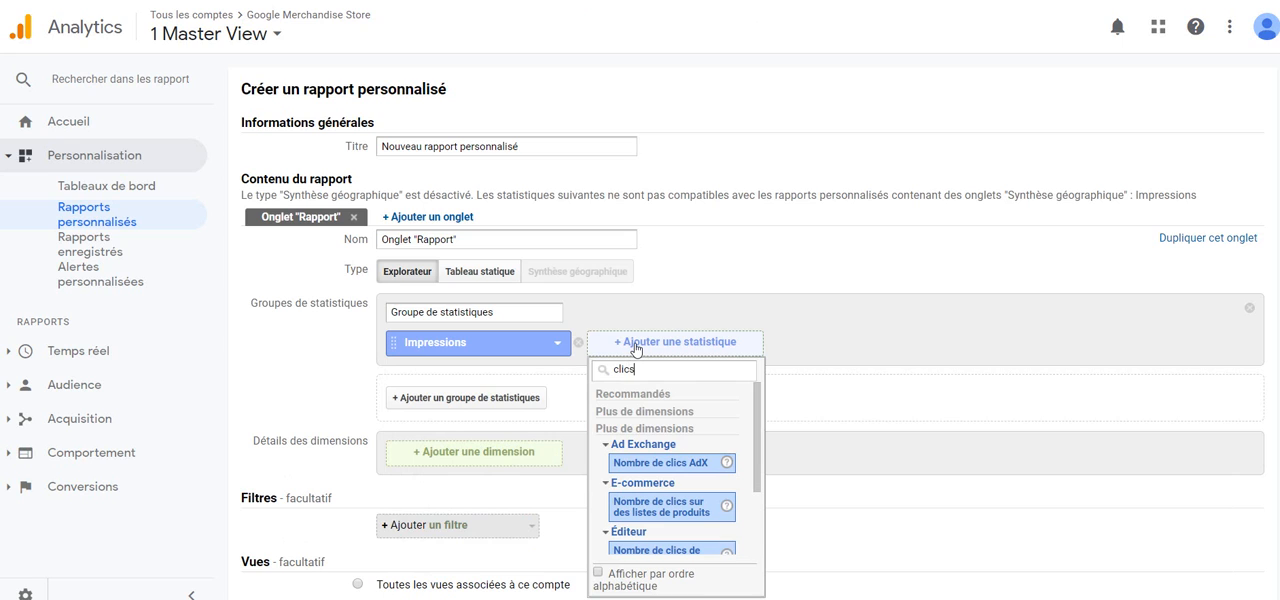
pyautogui.scroll(-2, 636, 347)
pyautogui.scroll(-2, 700, 360)
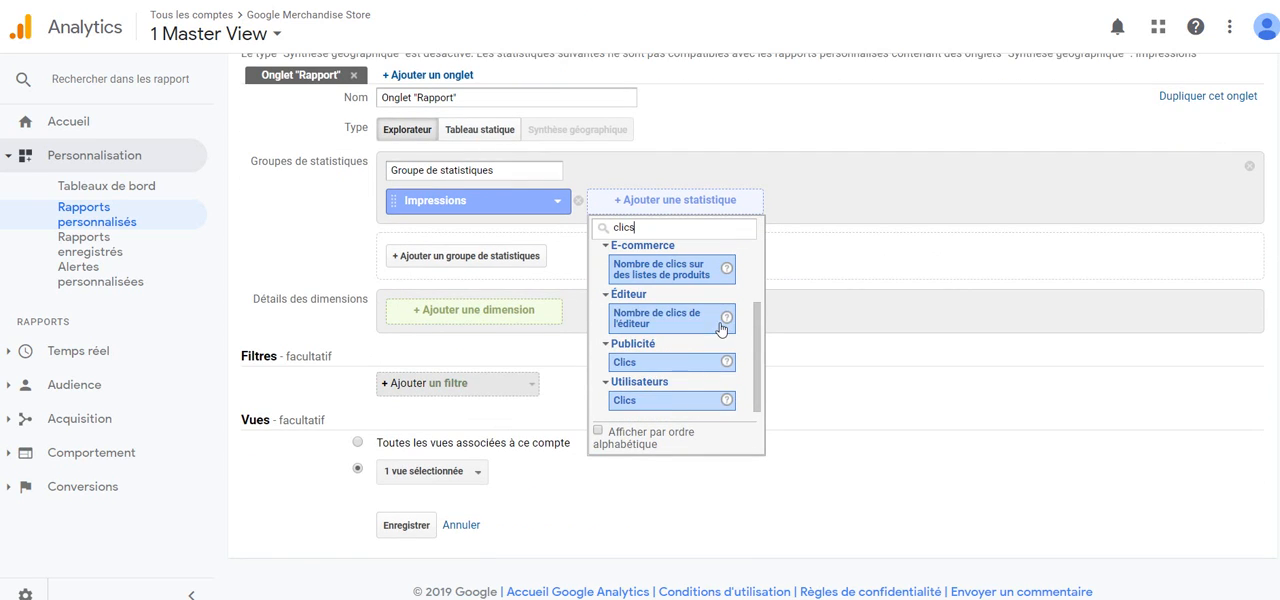
pyautogui.click(678, 402)
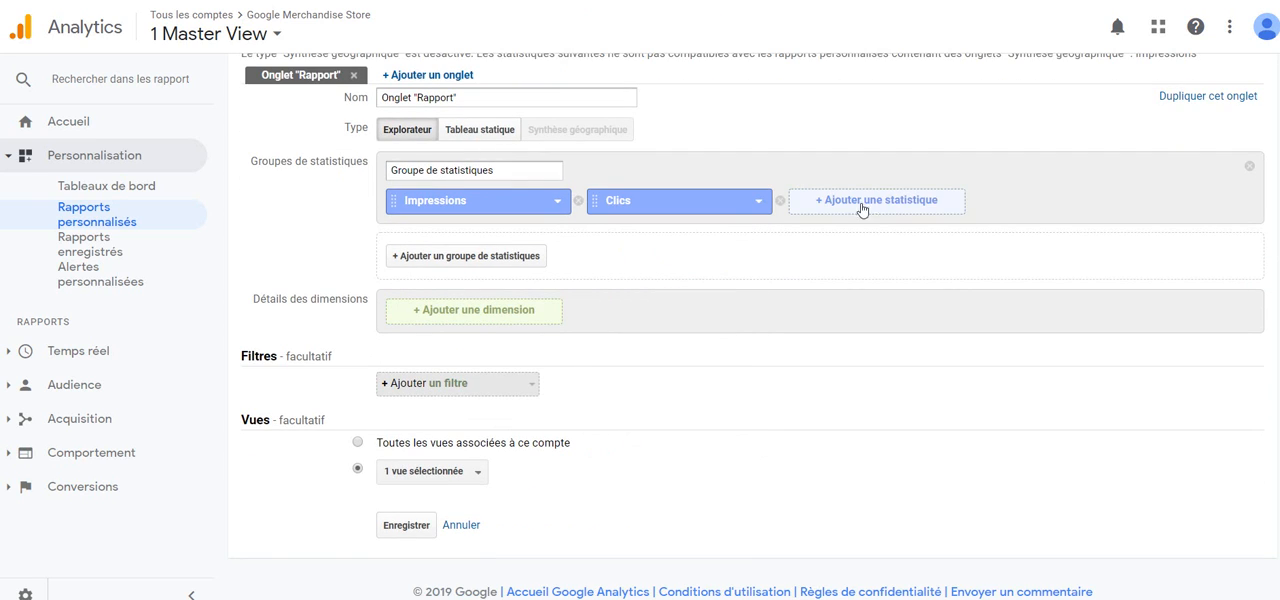
# Step: Replace the report's existing Clics metric with the Clics metric from the Publicité category, finding it by searching for "clics"
pyautogui.click(698, 198)
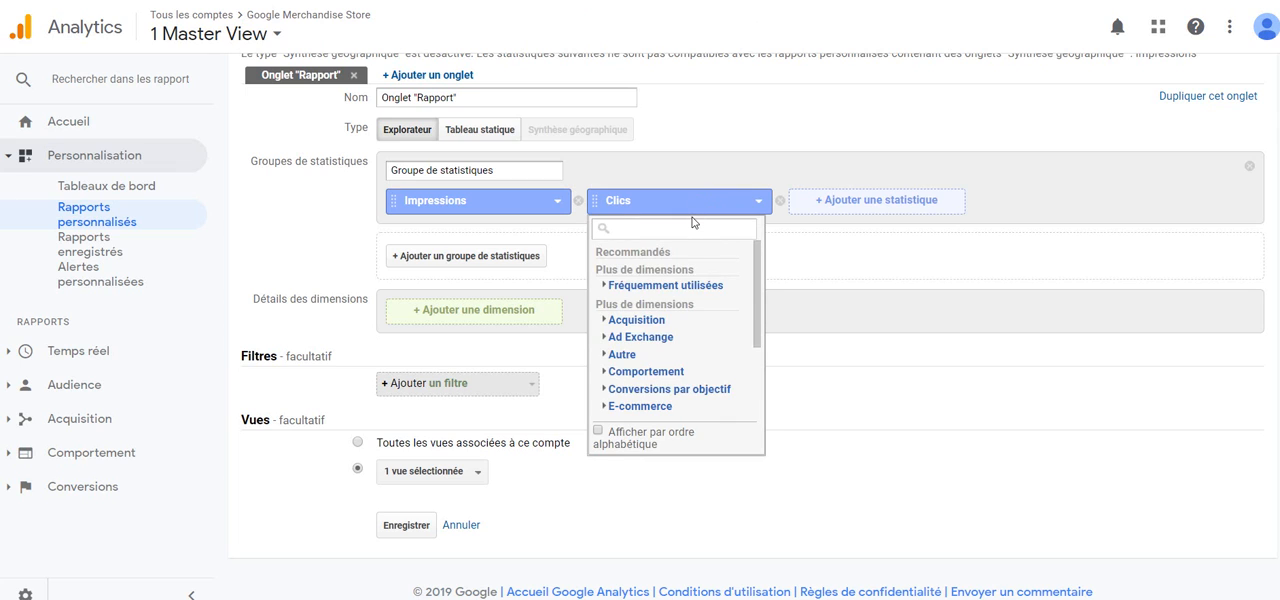
pyautogui.write('clics')
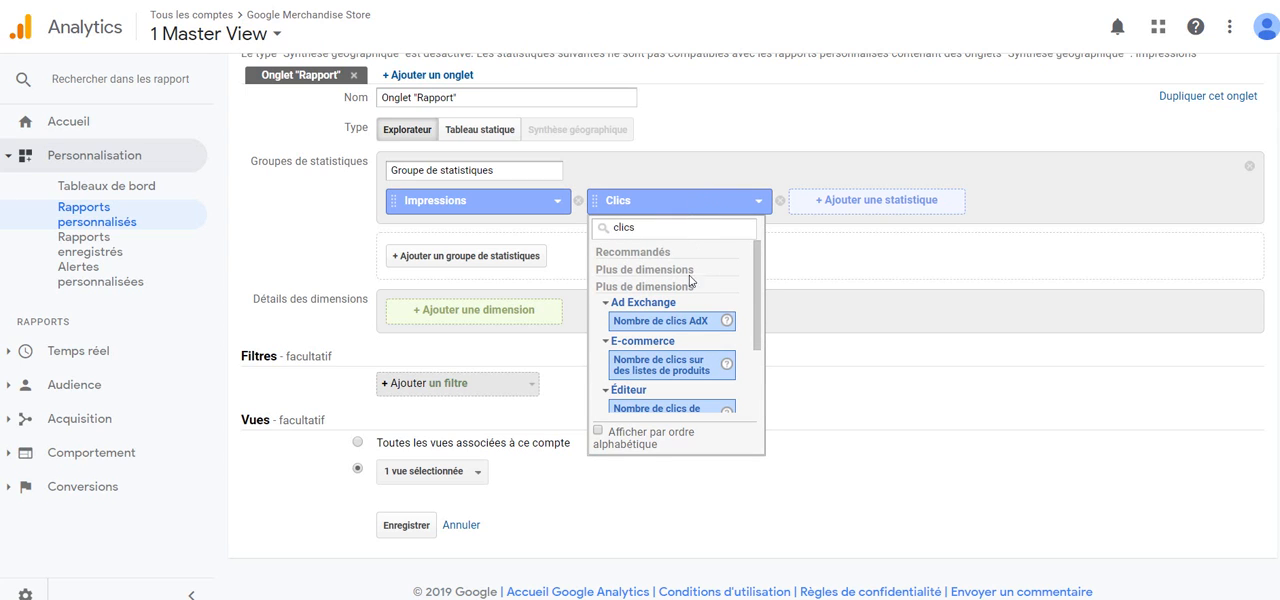
pyautogui.scroll(-2, 723, 362)
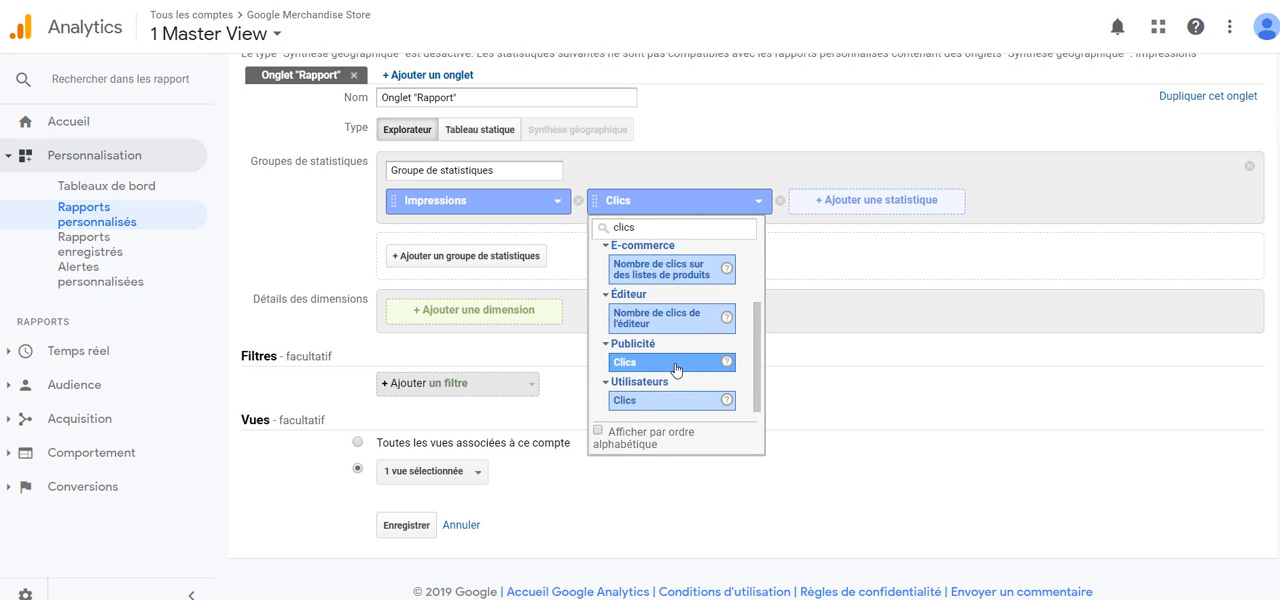
pyautogui.click(676, 363)
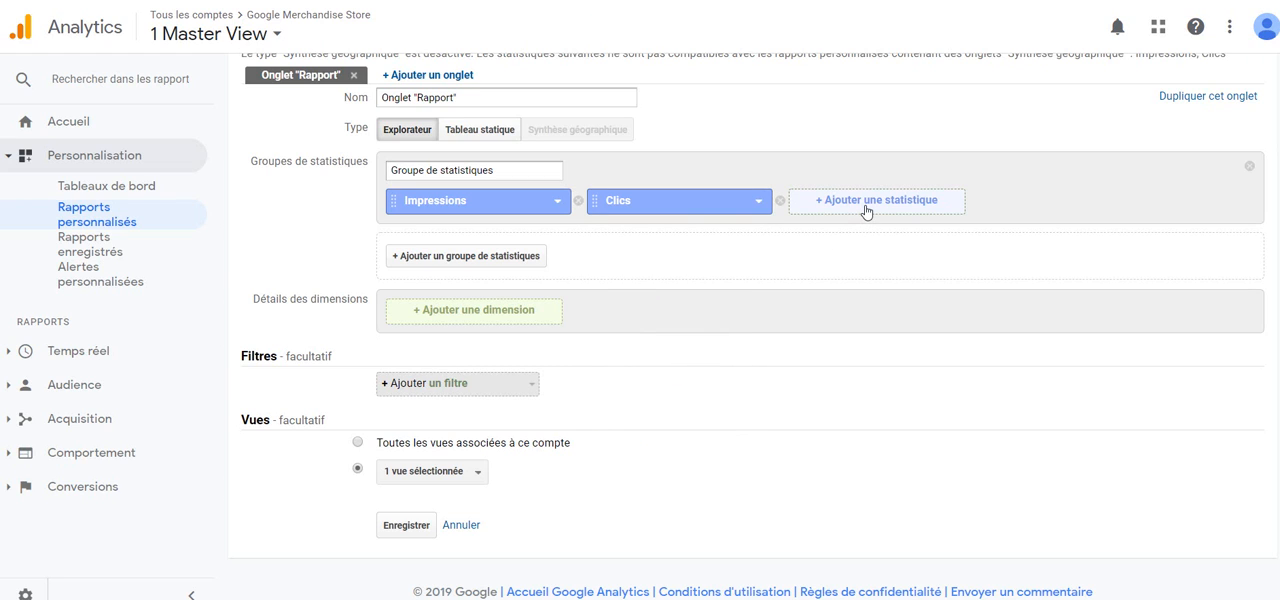
# Step: Search for "sessions" and add the Sessions metric from the Utilisateurs category to the metric group
pyautogui.click(866, 211)
pyautogui.write('se')
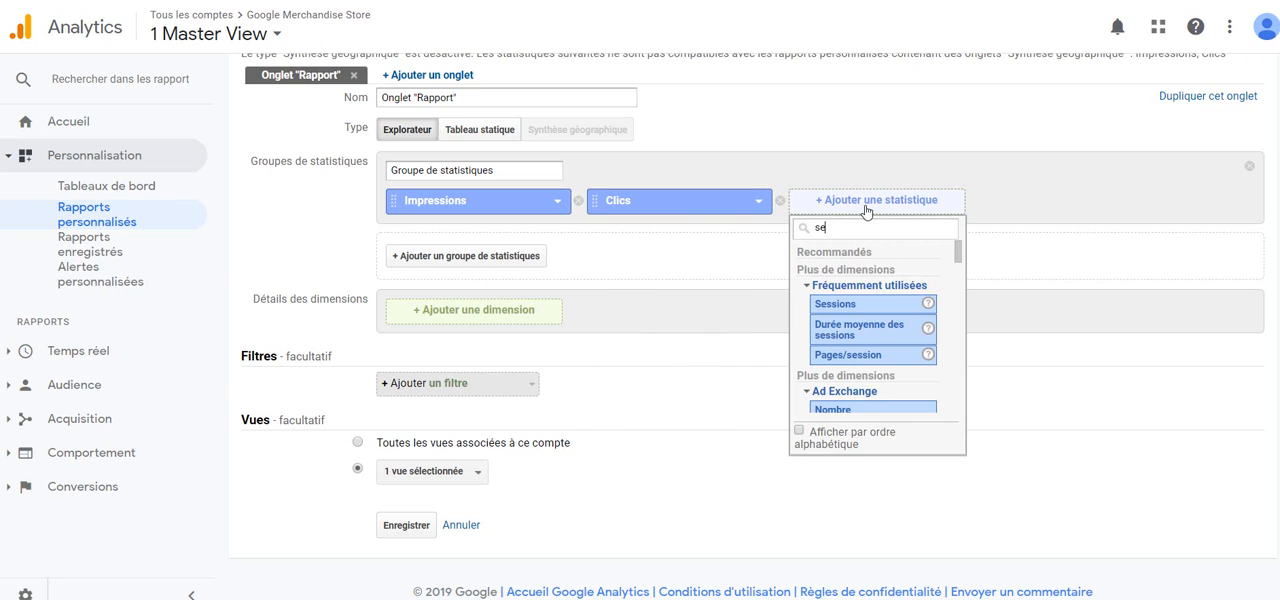
pyautogui.write('ssions')
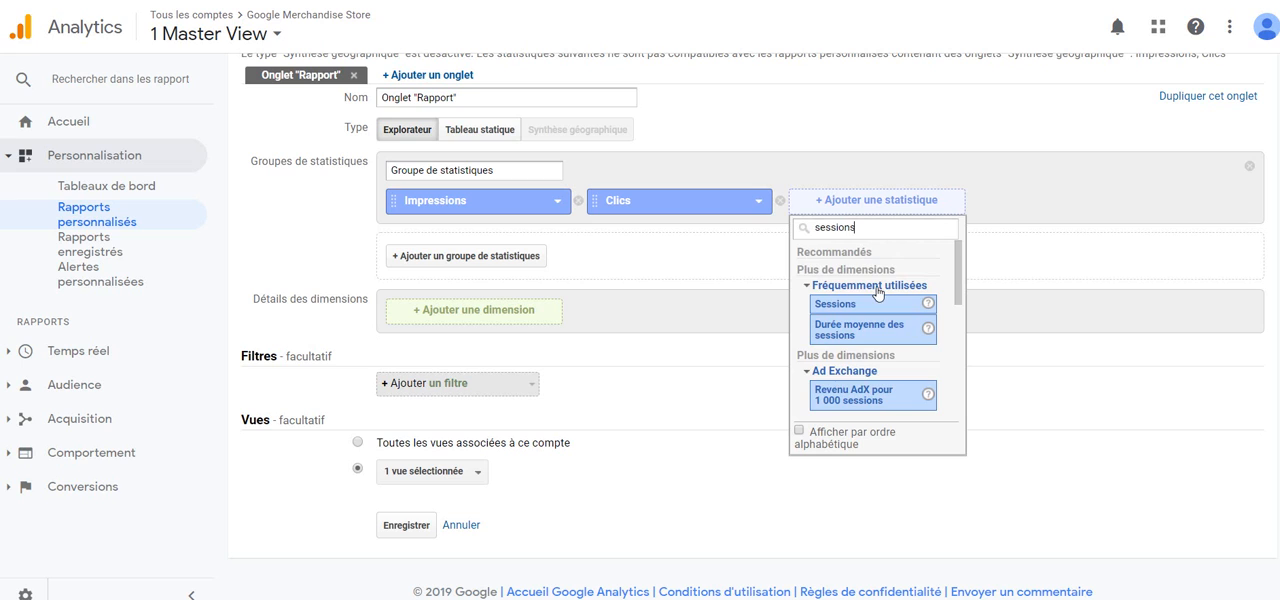
pyautogui.scroll(-3, 878, 293)
pyautogui.scroll(-5, 878, 293)
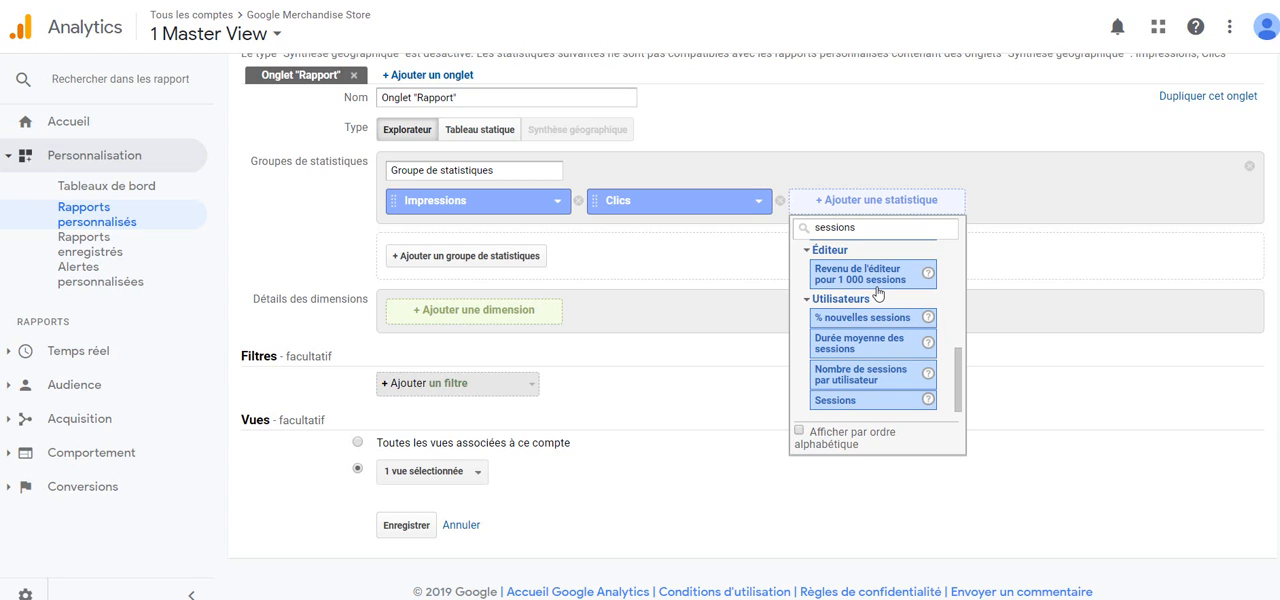
pyautogui.click(867, 404)
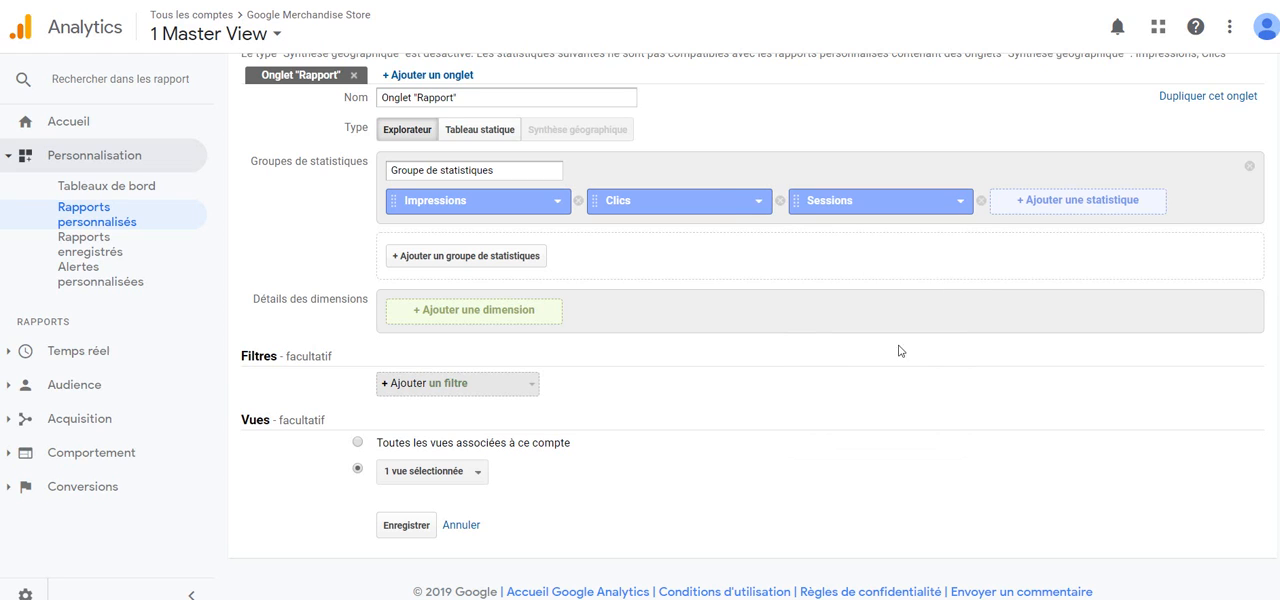
# Step: Add the E-commerce metrics Transactions and Taux de conversion du e-commerce to the metric group
pyautogui.click(1033, 203)
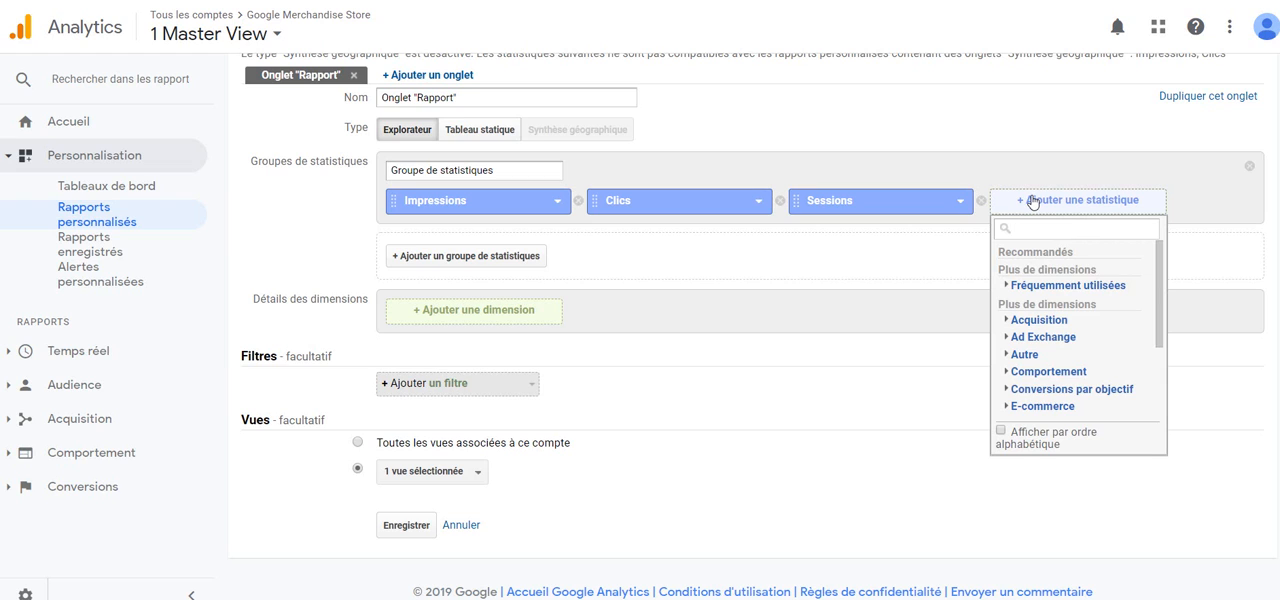
pyautogui.write('transaction')
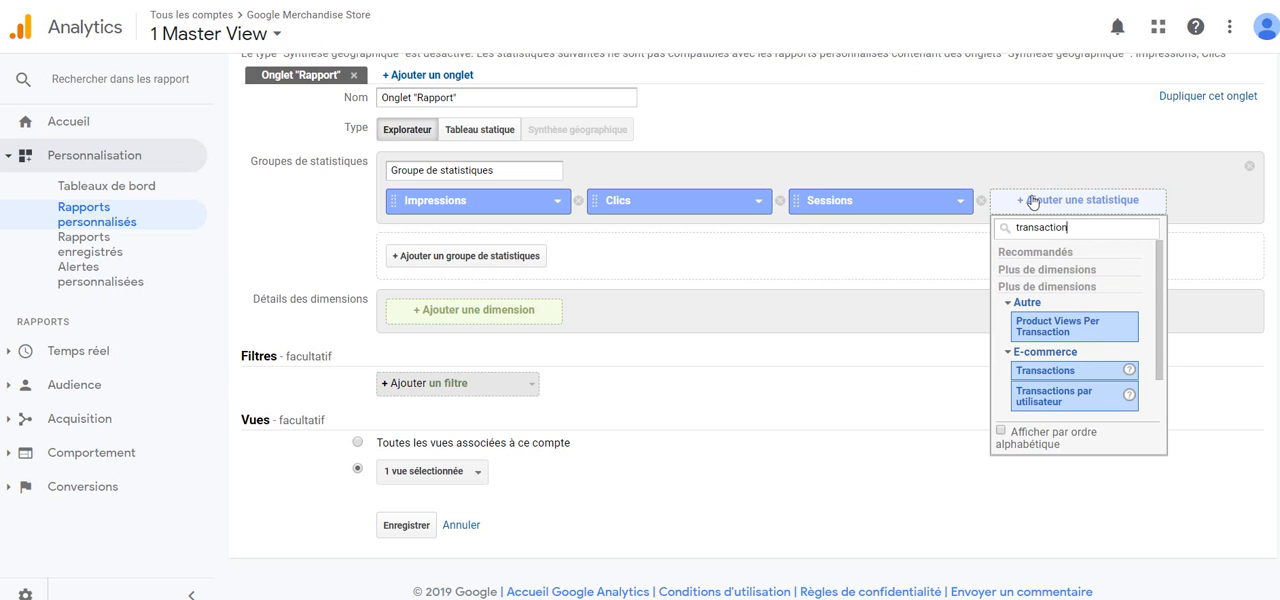
pyautogui.click(1057, 370)
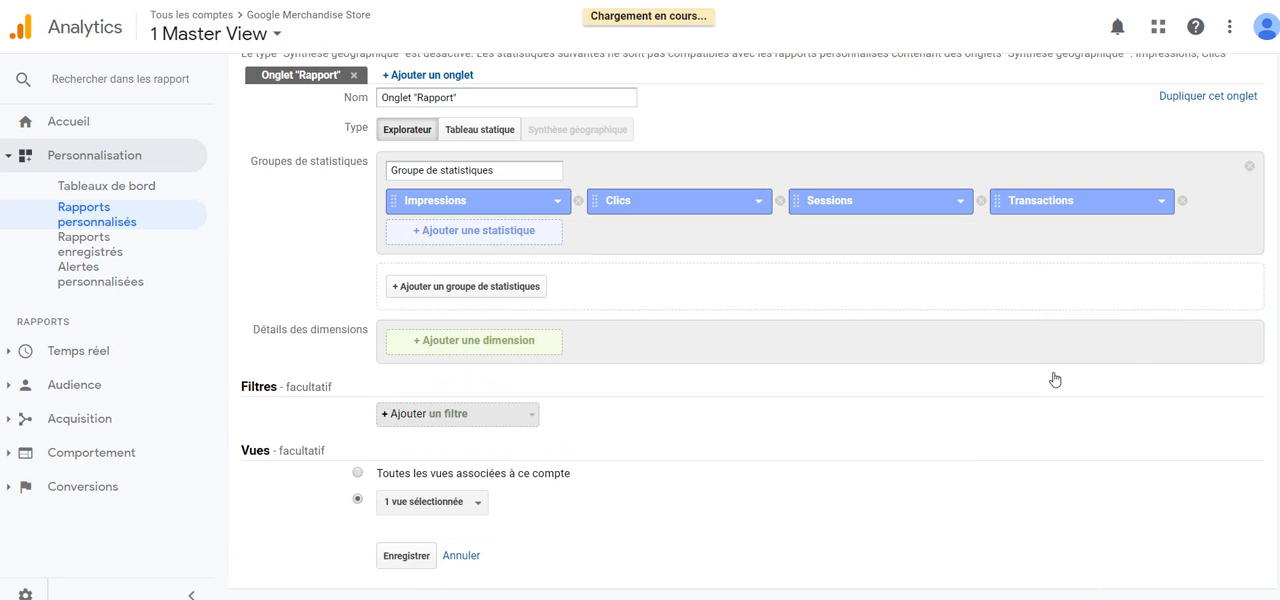
pyautogui.click(503, 243)
pyautogui.write('commer')
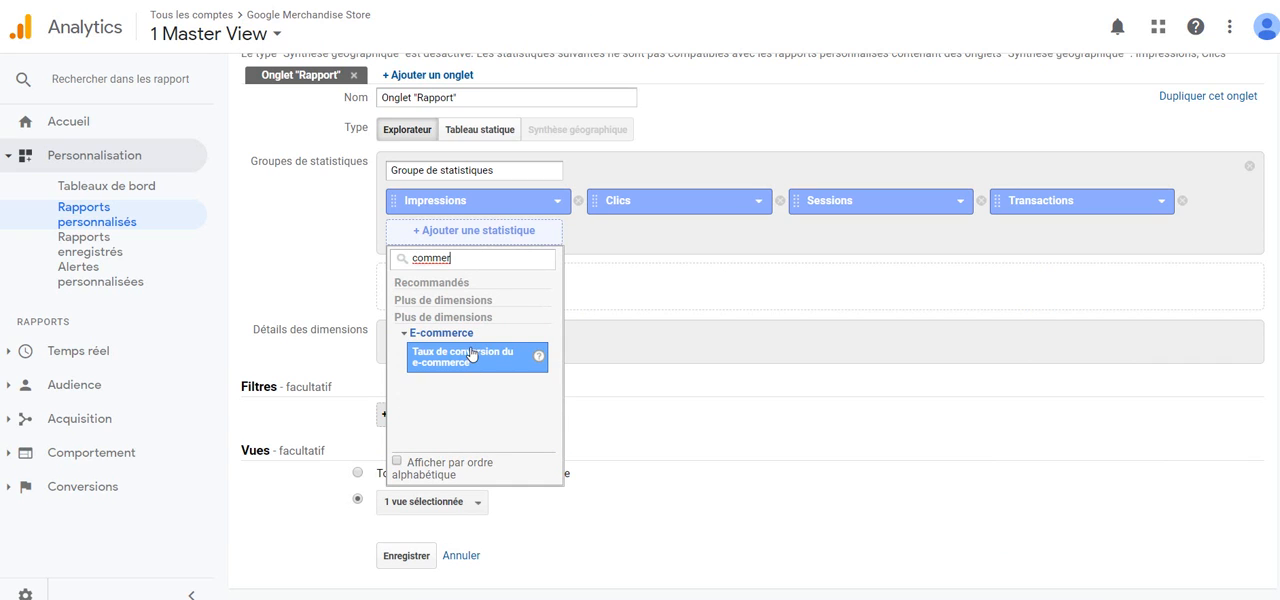
pyautogui.click(470, 355)
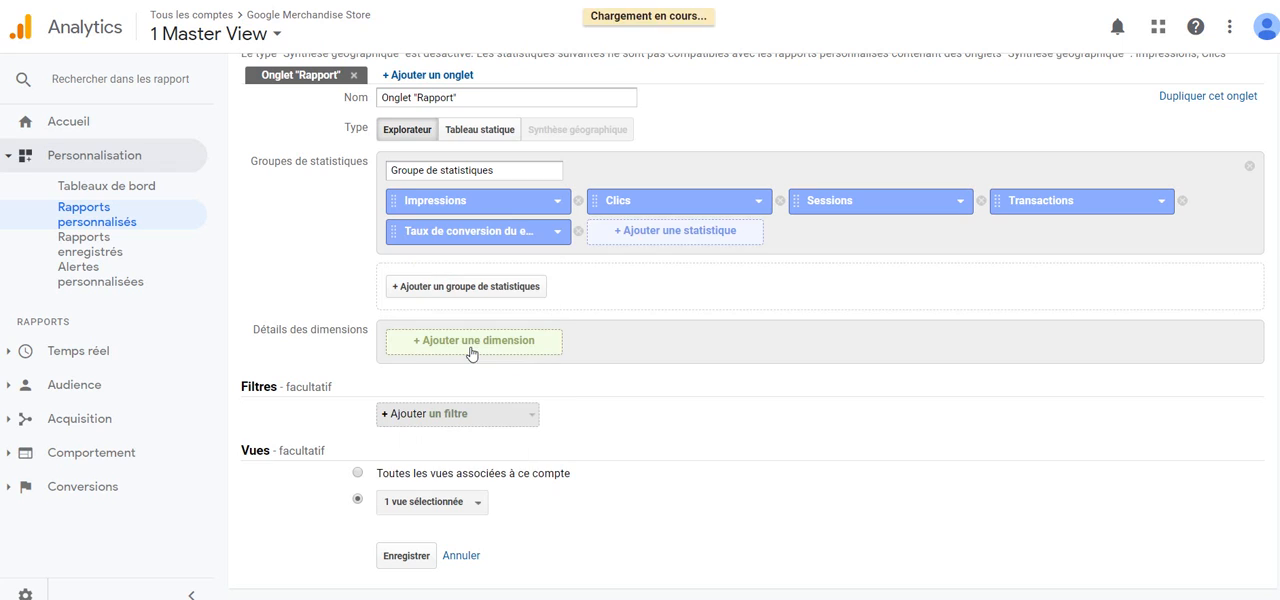
# Step: Add the Publicité metrics Coût and Coût par transaction to the metric group
pyautogui.click(630, 232)
pyautogui.write('co')
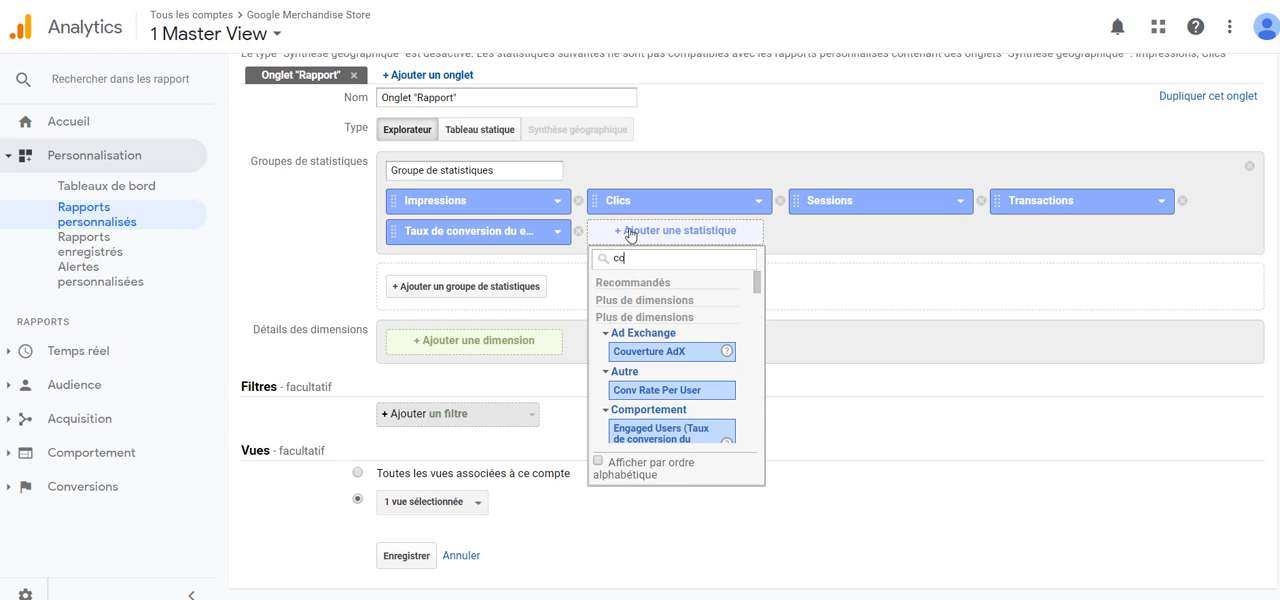
pyautogui.write('ût')
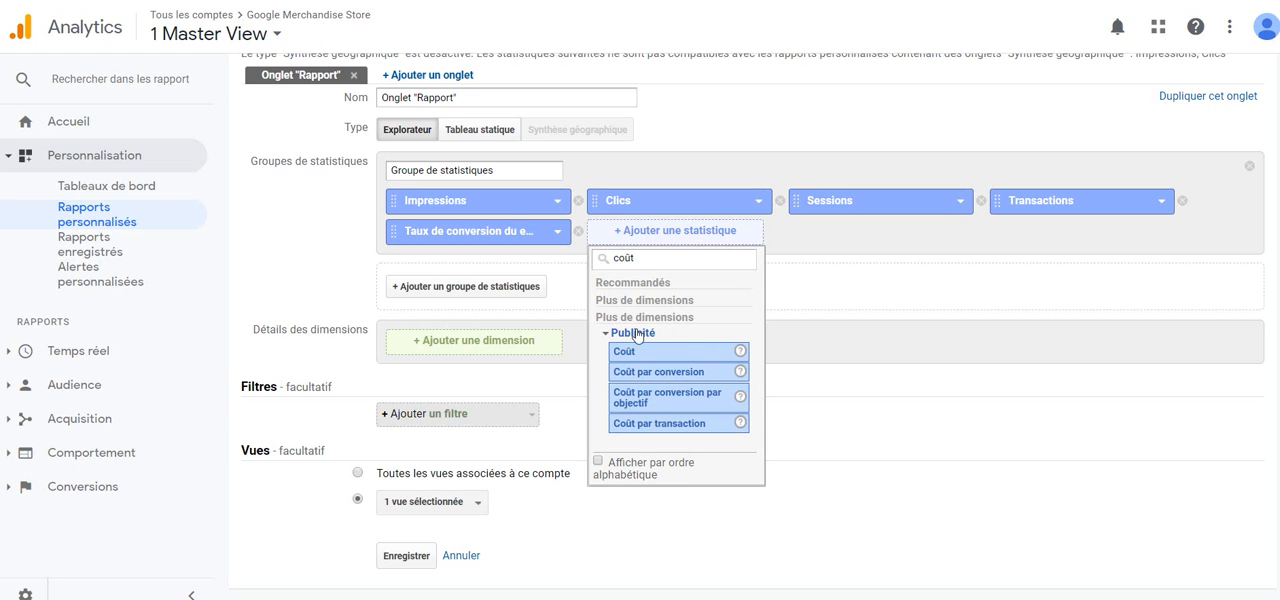
pyautogui.click(650, 358)
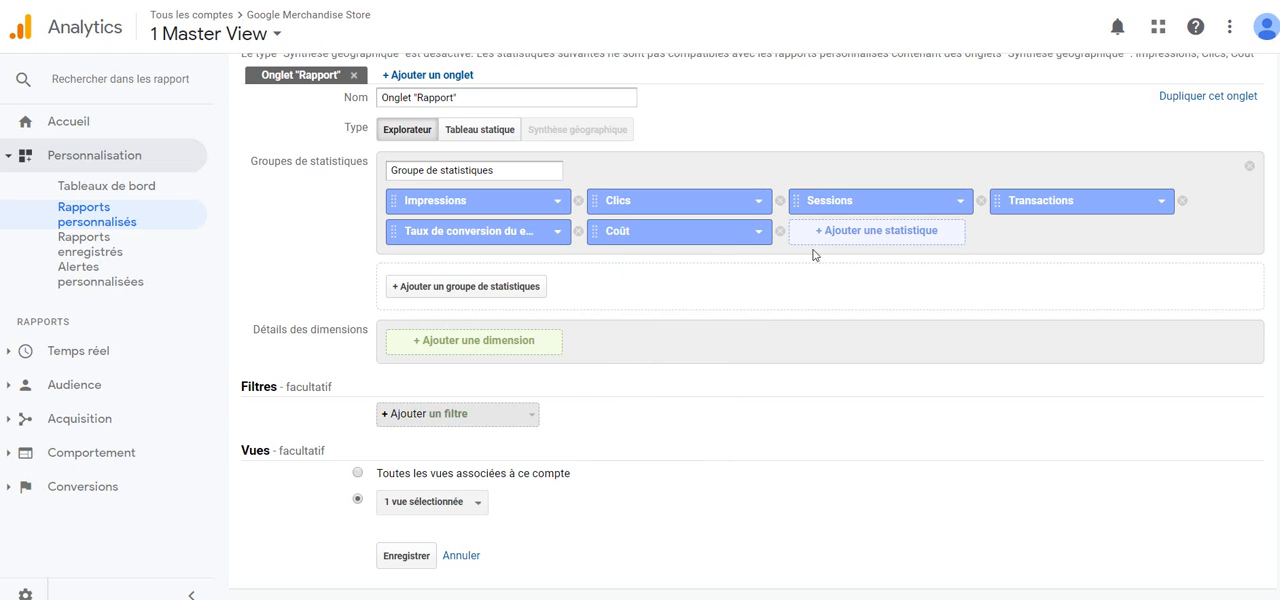
pyautogui.click(847, 231)
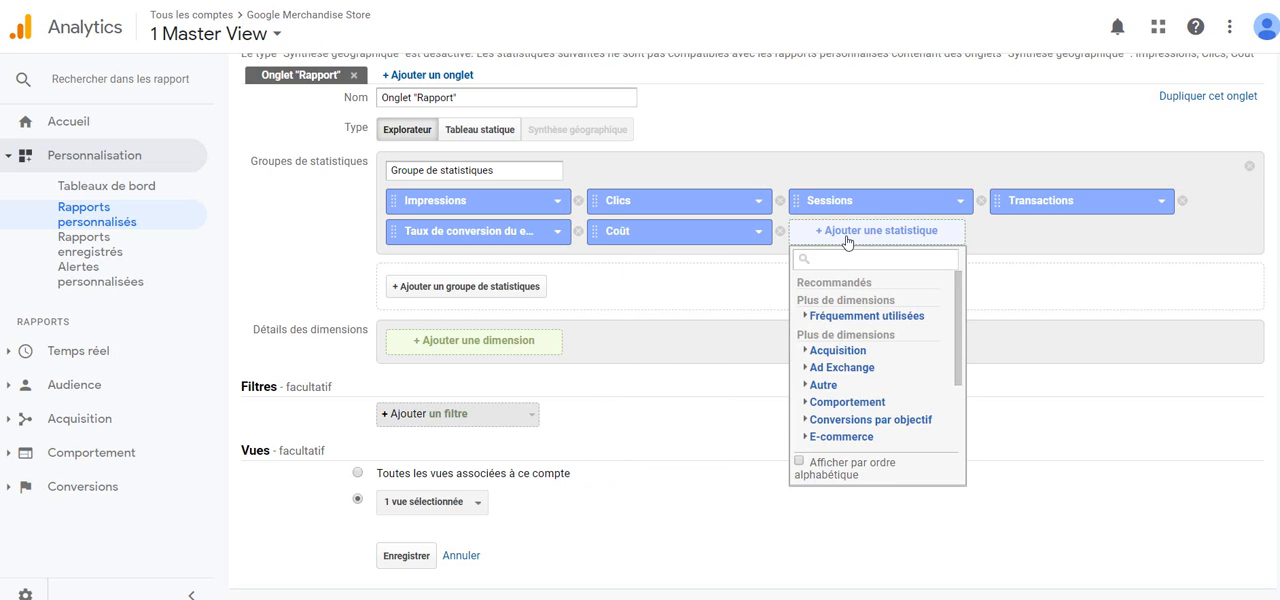
pyautogui.write('co')
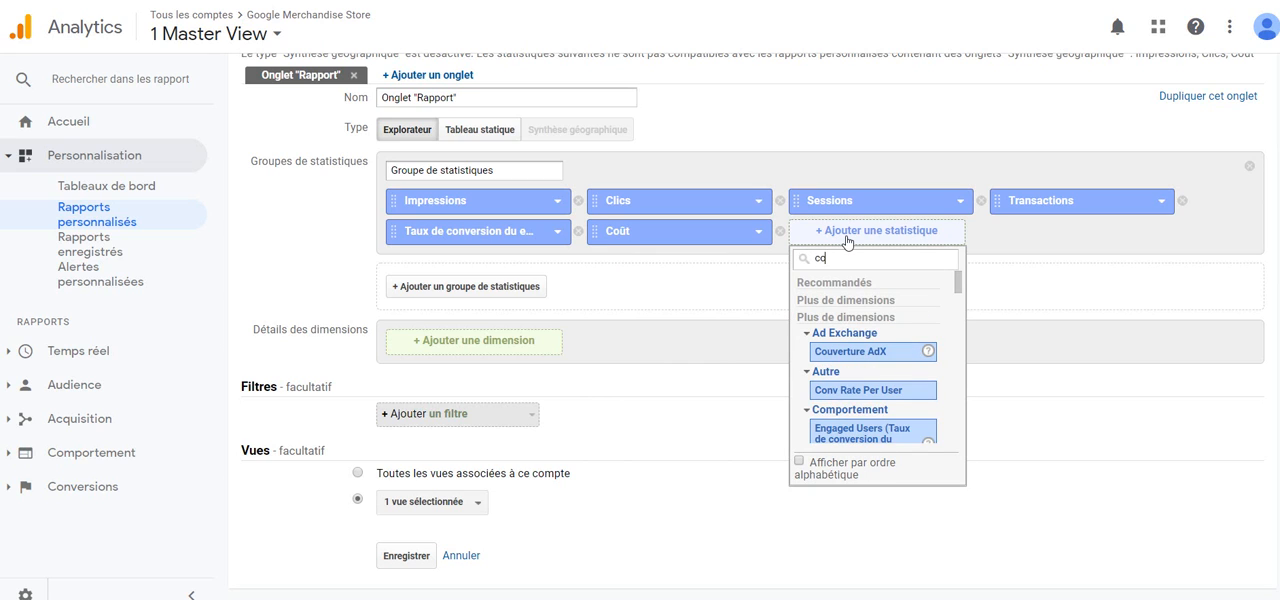
pyautogui.write('ût pa')
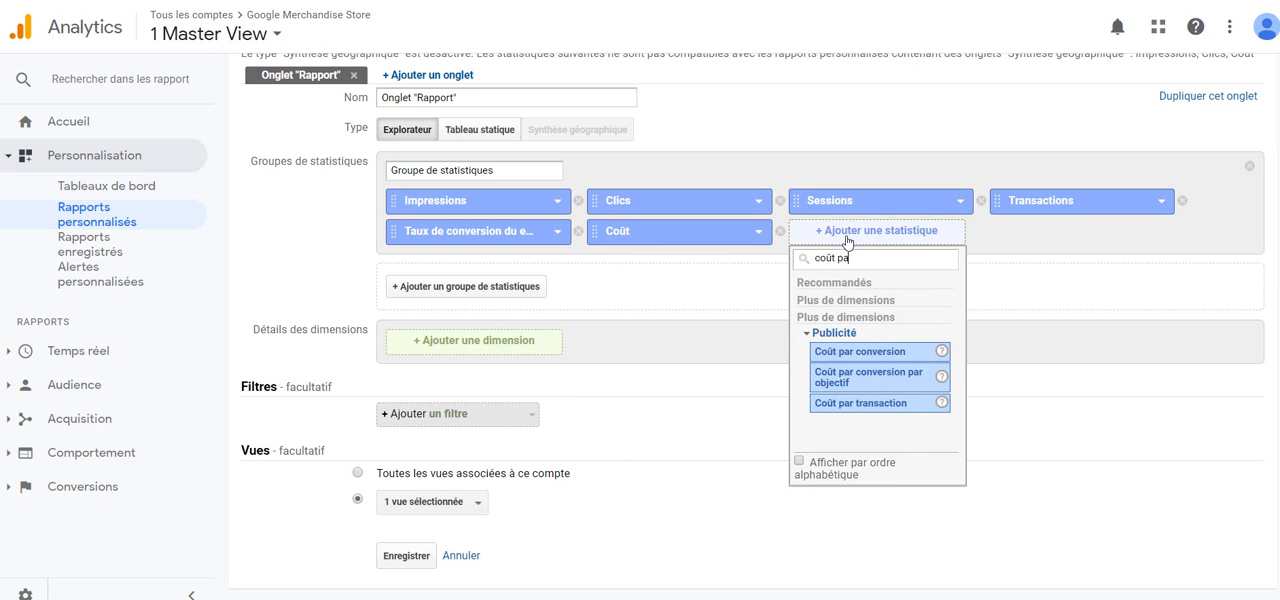
pyautogui.click(844, 403)
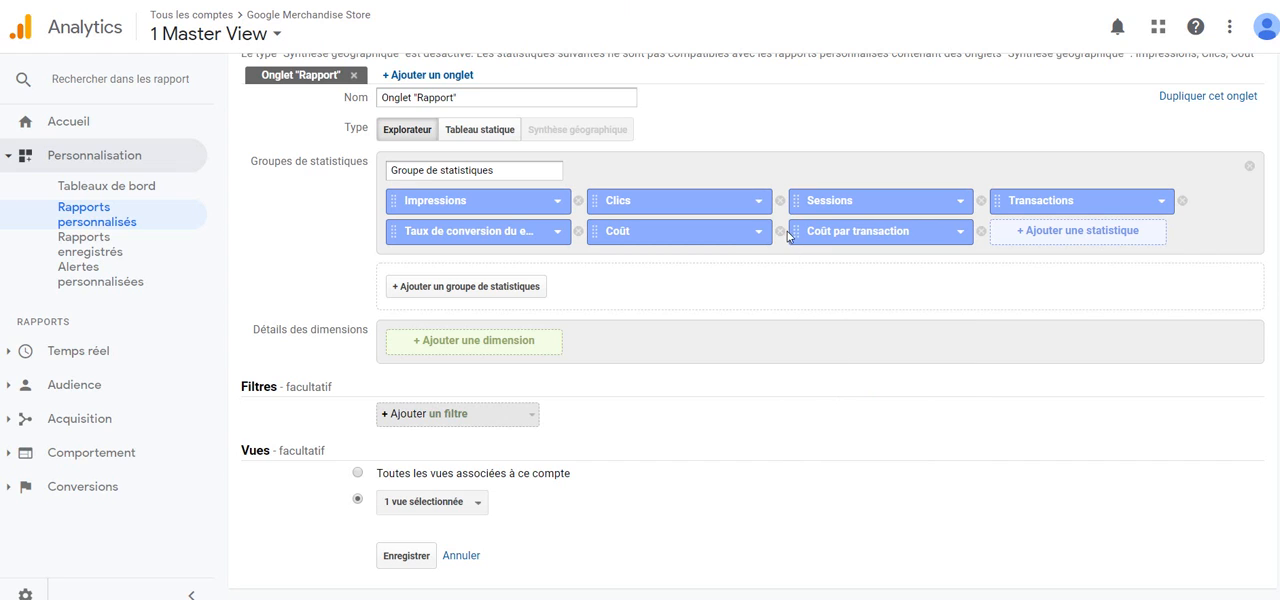
pyautogui.moveTo(797, 230)
pyautogui.mouseDown()
pyautogui.moveTo(560, 238)
pyautogui.moveTo(550, 215)
pyautogui.moveTo(750, 199)
pyautogui.moveTo(826, 251)
pyautogui.moveTo(797, 237)
pyautogui.mouseUp()
# Step: Add Campagne as the first dimension and nest Google Ads : groupe d'annonces beneath it
pyautogui.click(509, 351)
pyautogui.write('campag')
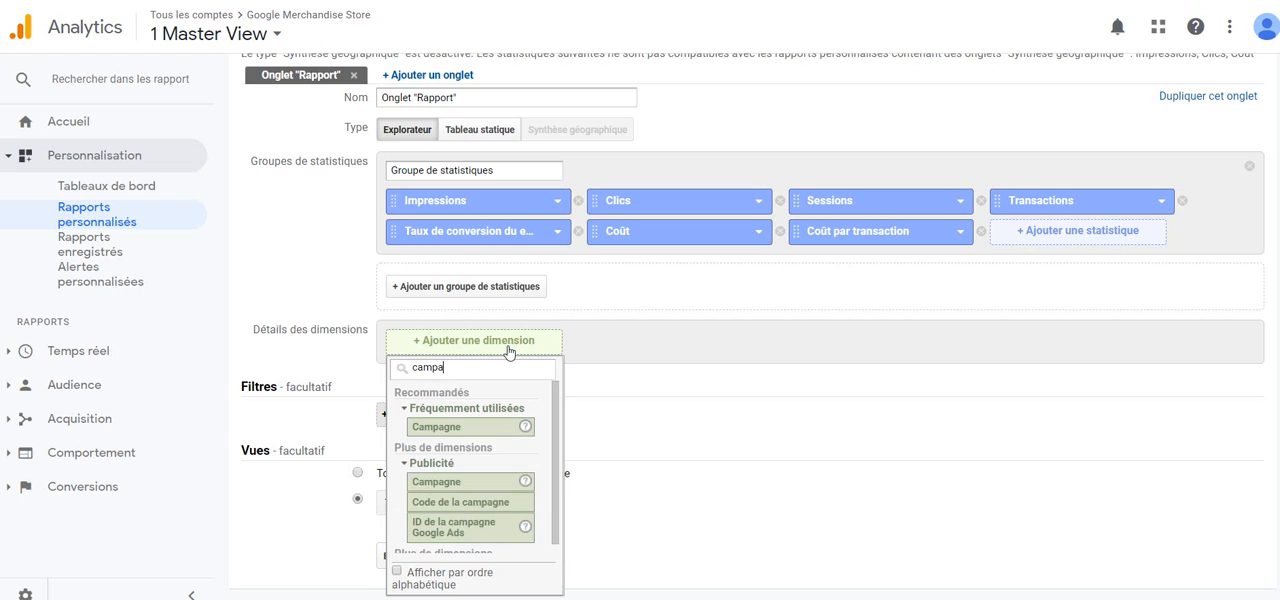
pyautogui.click(486, 428)
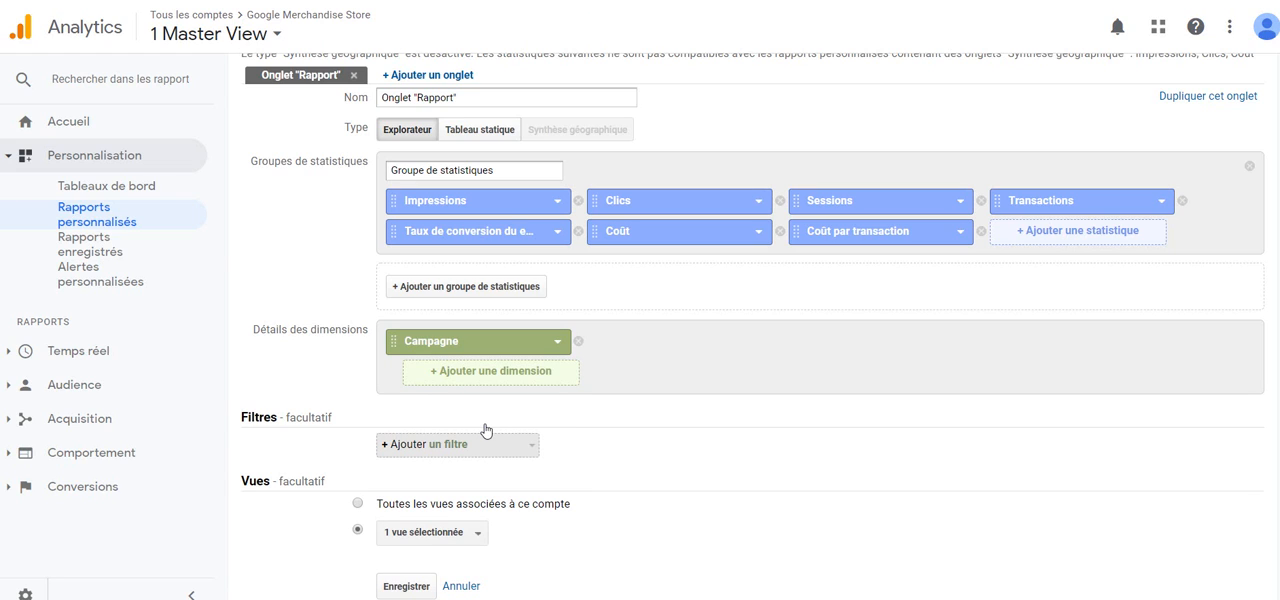
pyautogui.click(502, 372)
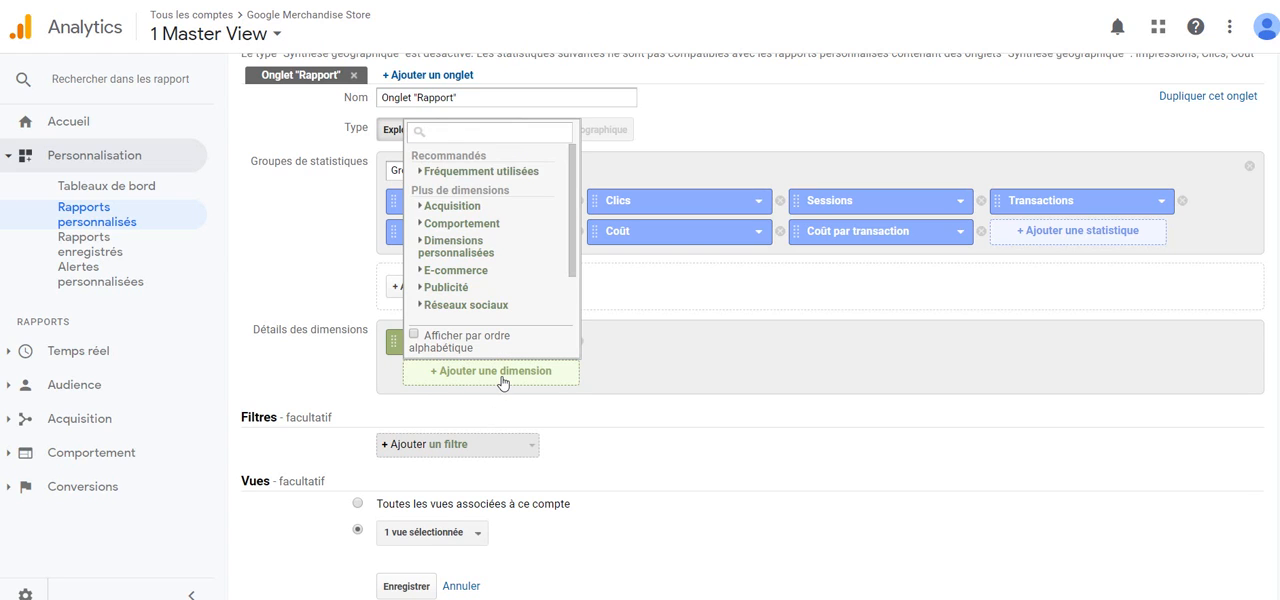
pyautogui.write('groupe')
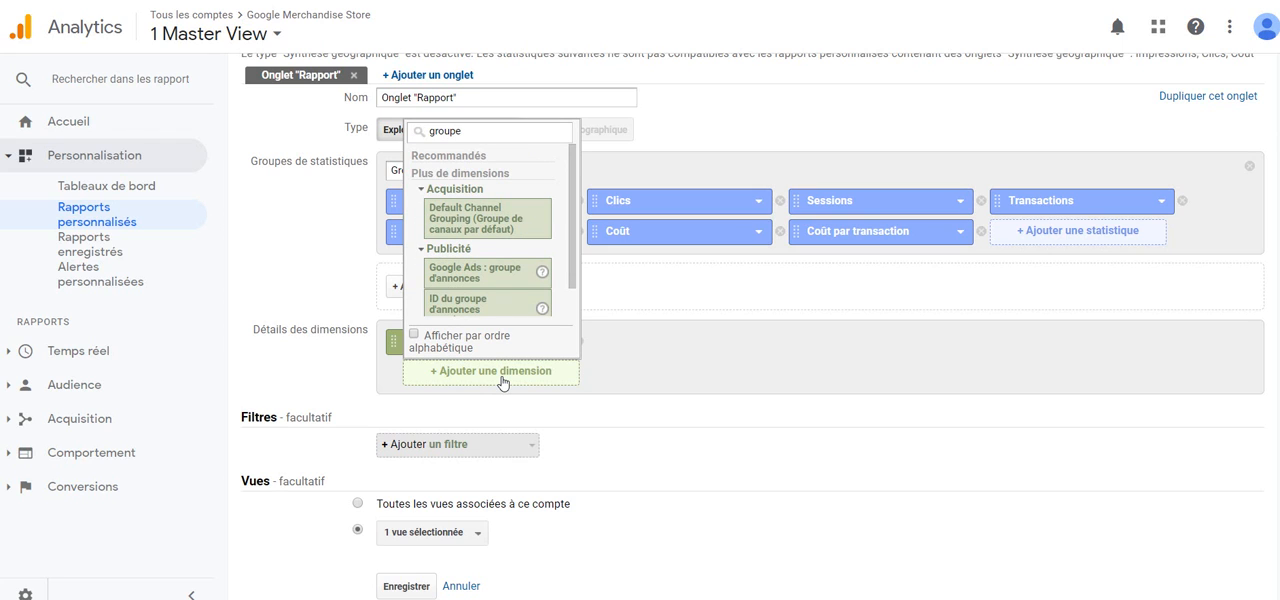
pyautogui.scroll(-1, 510, 268)
pyautogui.click(510, 265)
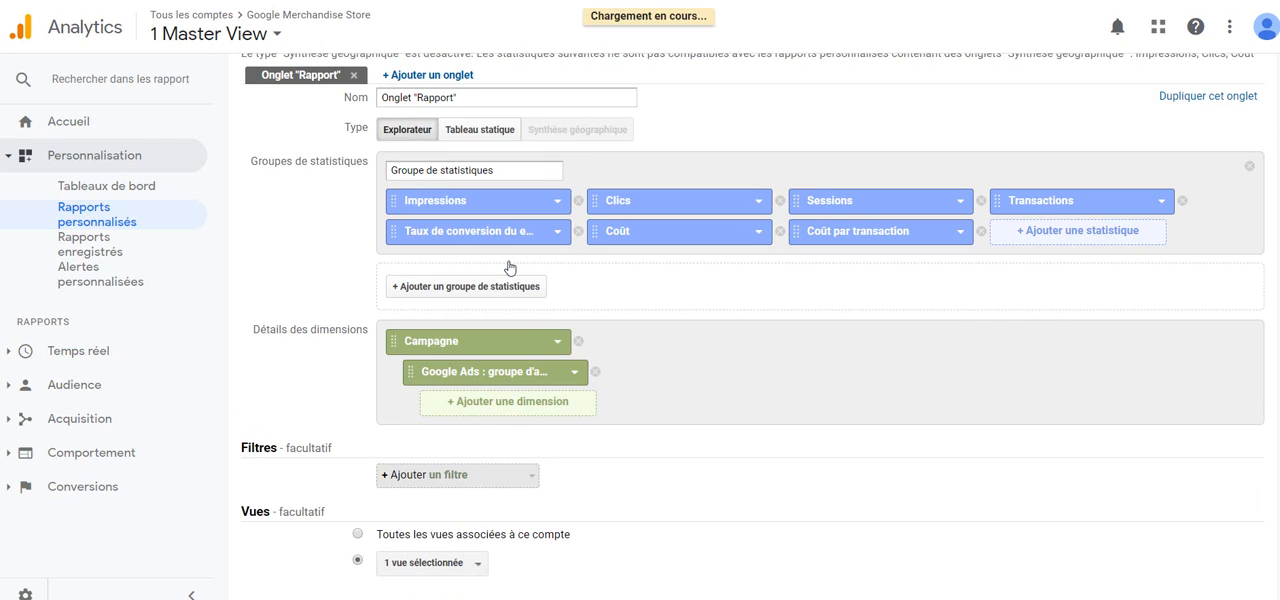
# Step: Nest the Publicité dimensions Mot clé and Type de correspondance des mots clés beneath the ad group dimension
pyautogui.click(527, 412)
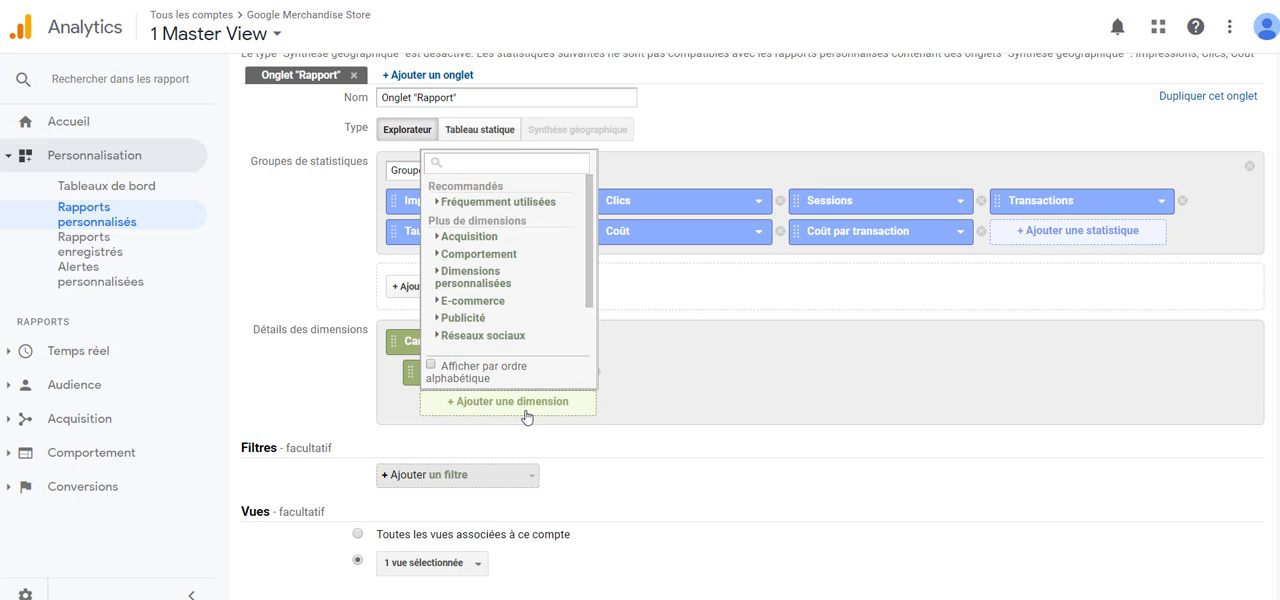
pyautogui.write('mot')
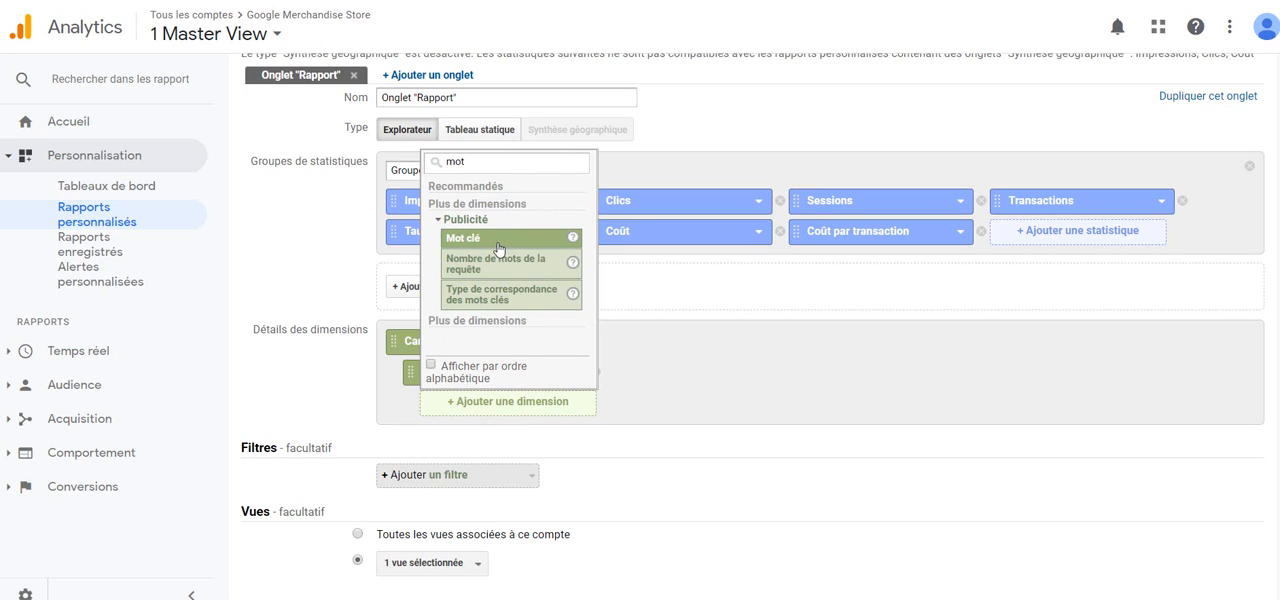
pyautogui.click(499, 248)
pyautogui.click(538, 437)
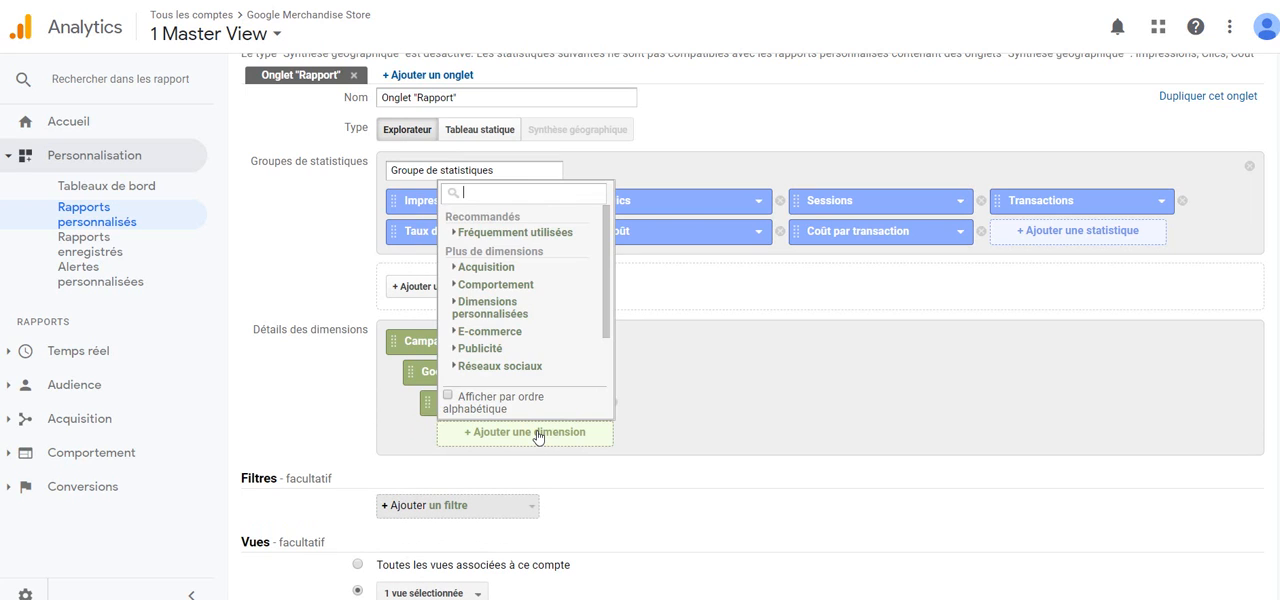
pyautogui.write('type')
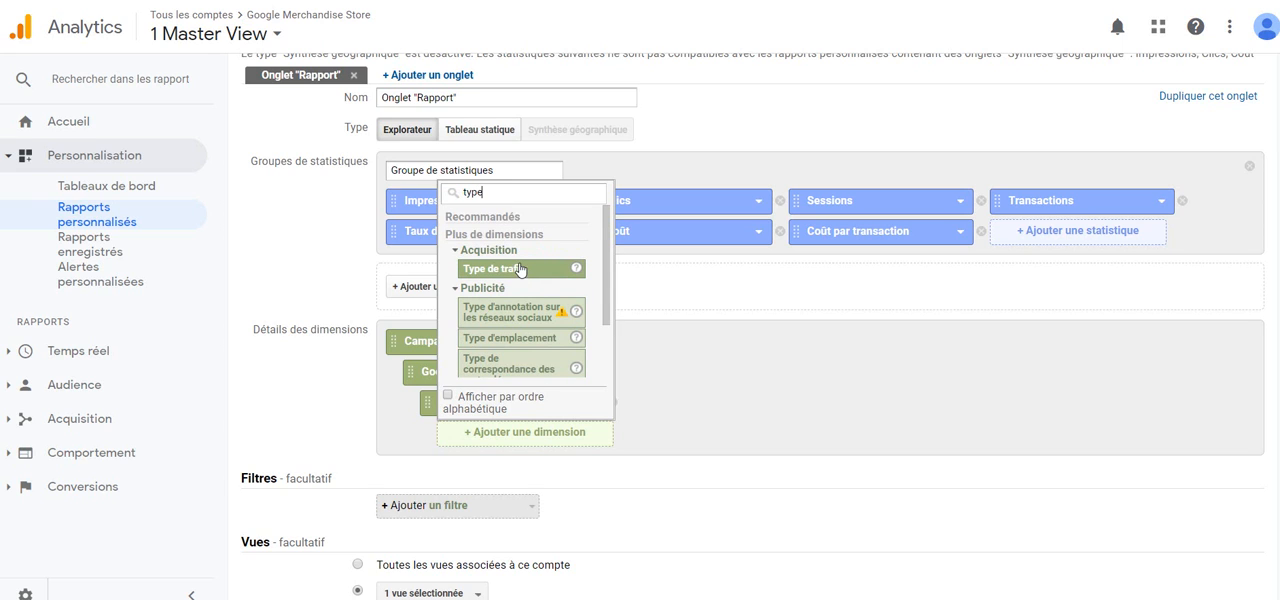
pyautogui.scroll(-2, 513, 329)
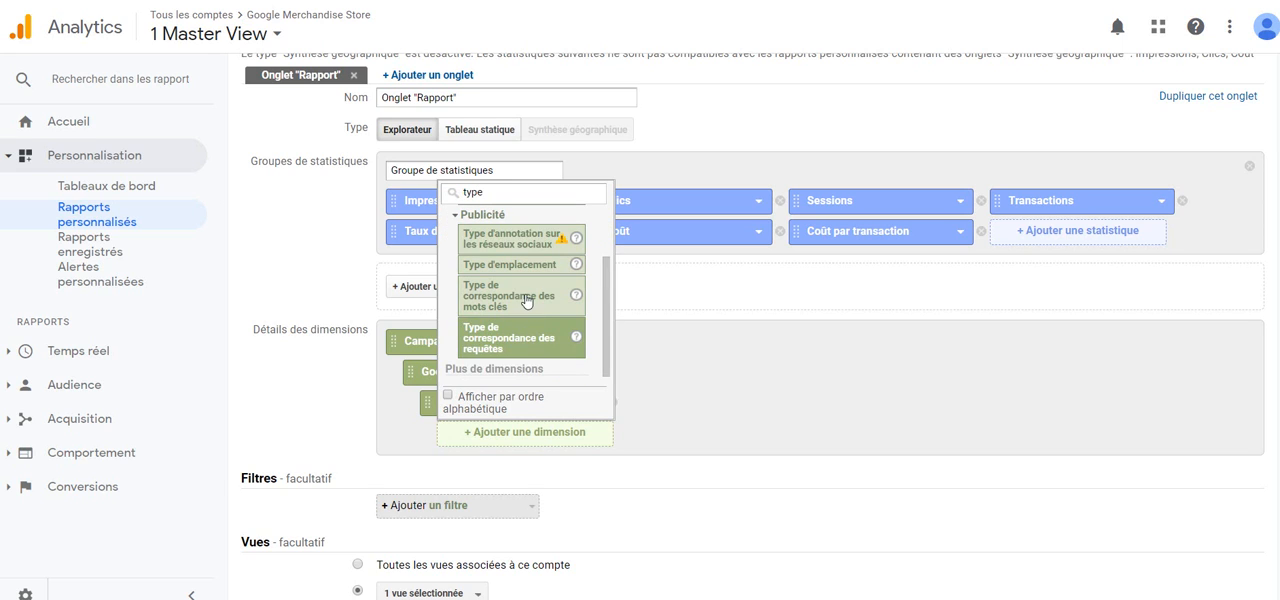
pyautogui.click(522, 296)
pyautogui.scroll(-2, 646, 409)
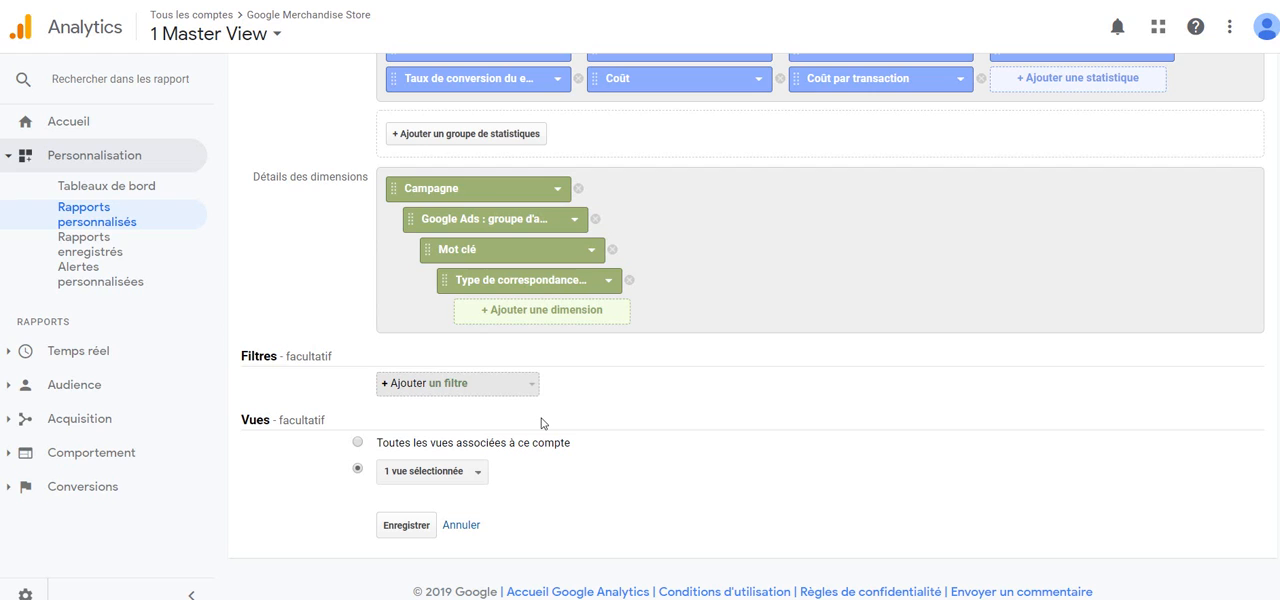
# Step: Add a filter that includes Source/Support values matching the regex cpa|cpc|cpm|cpp|cpv|ppc
pyautogui.click(474, 393)
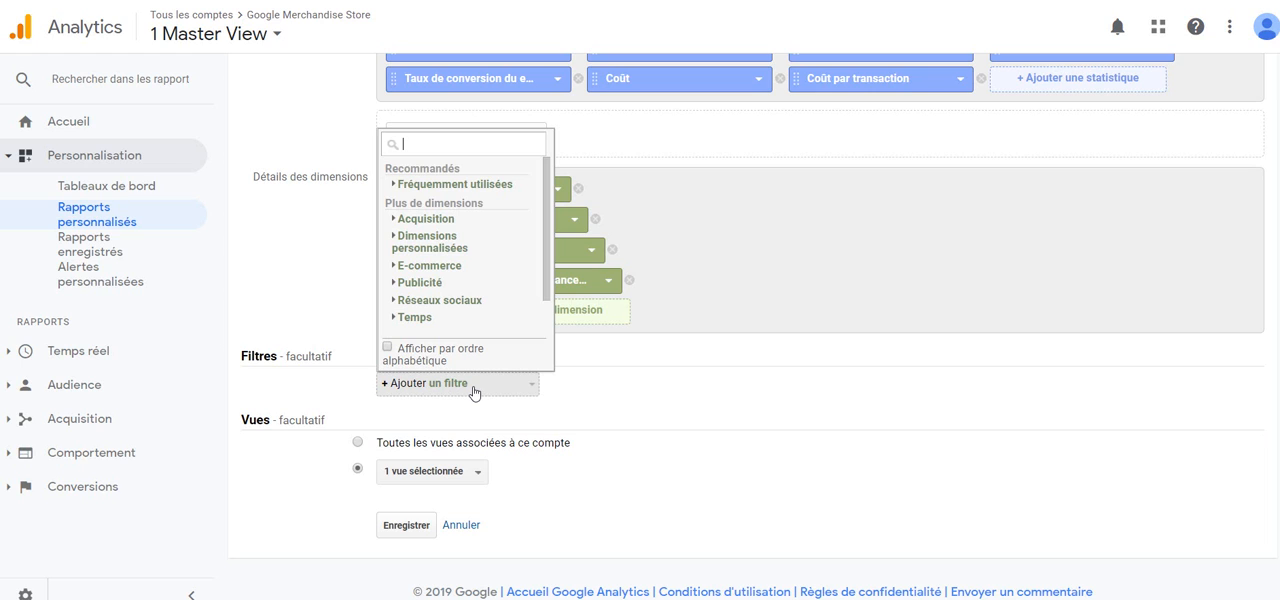
pyautogui.write('suppor')
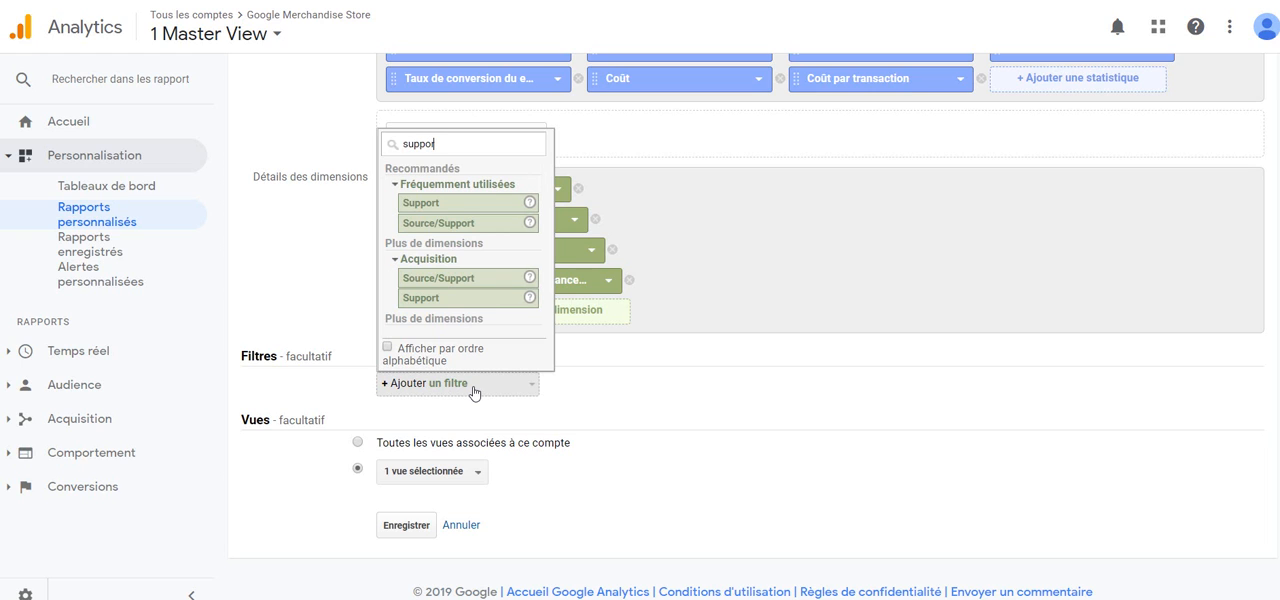
pyautogui.click(480, 223)
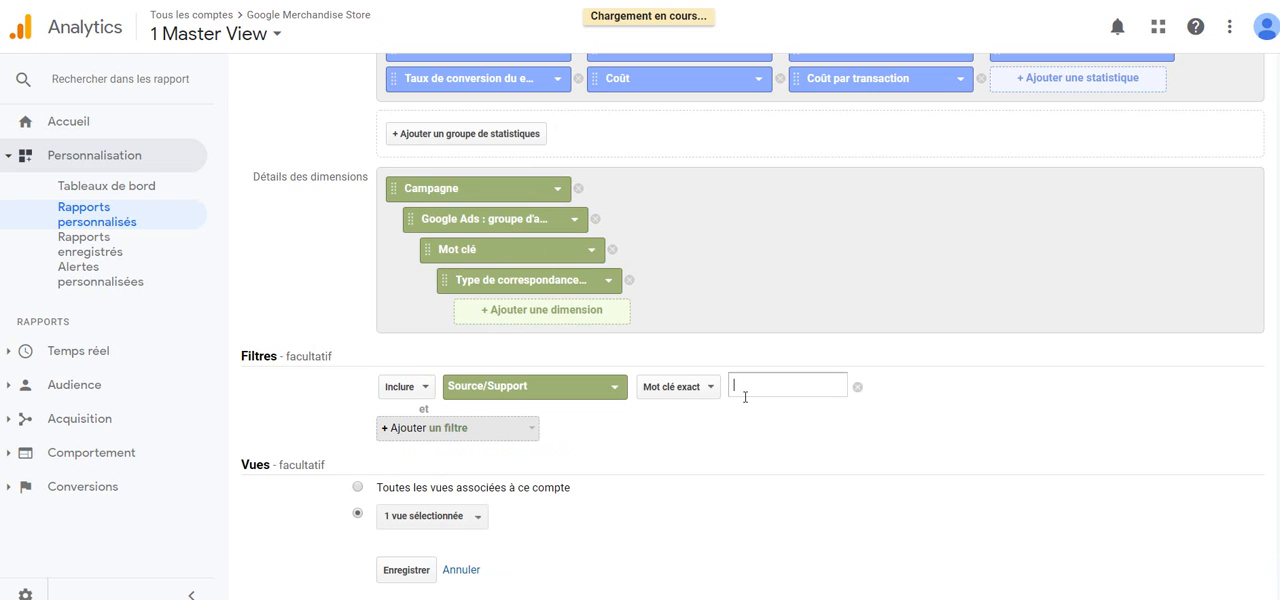
pyautogui.click(689, 394)
pyautogui.click(684, 429)
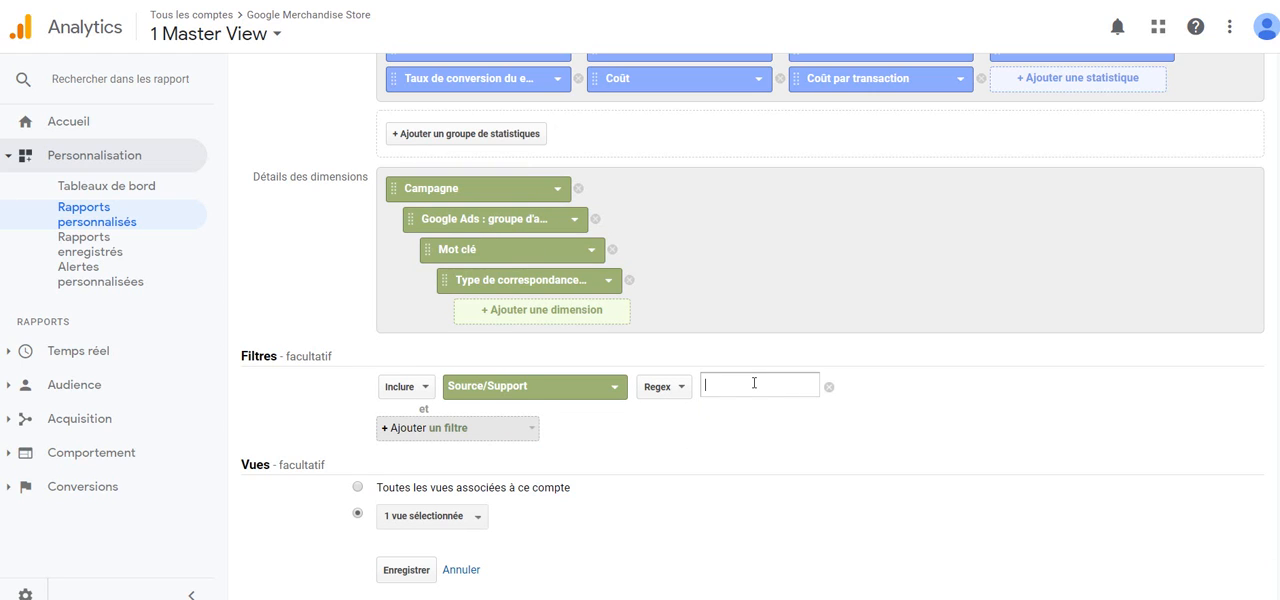
pyautogui.write('cpa|cpc|cpm|cpp|cpv|ppc')
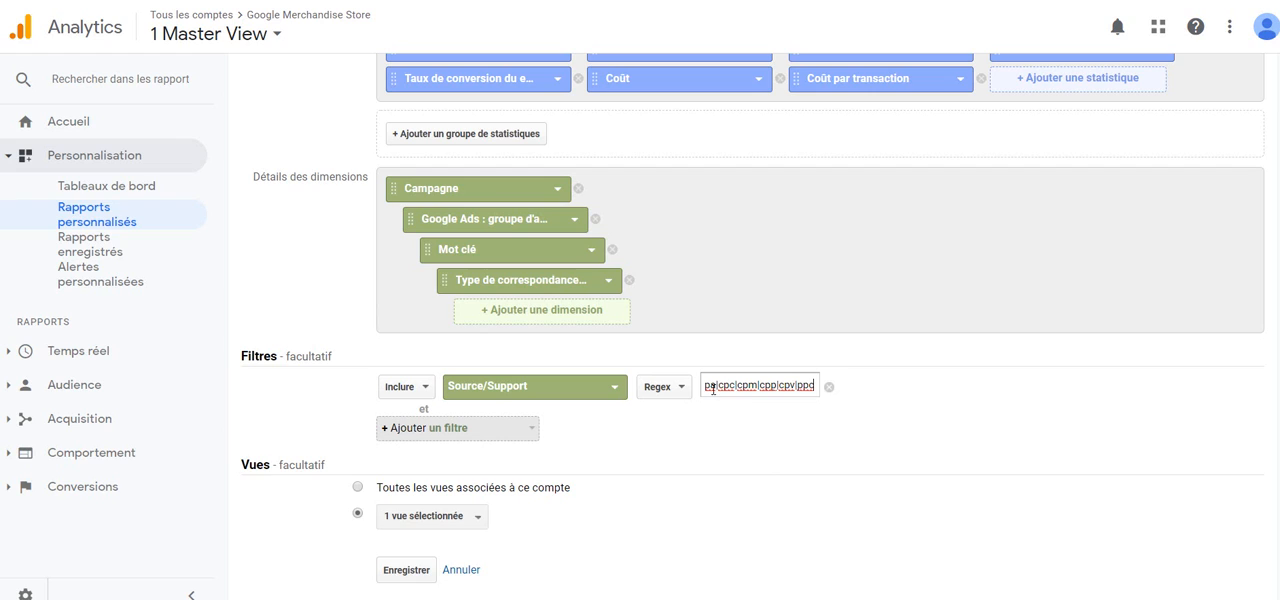
pyautogui.moveTo(712, 388); pyautogui.dragTo(948, 368)
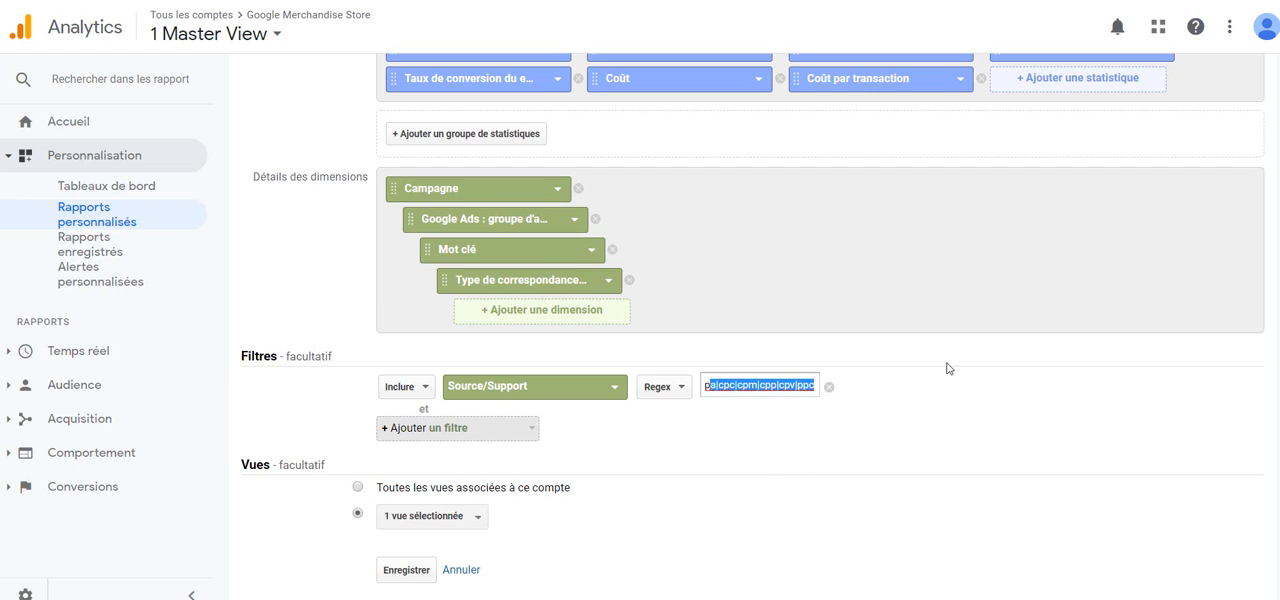
pyautogui.click(830, 450)
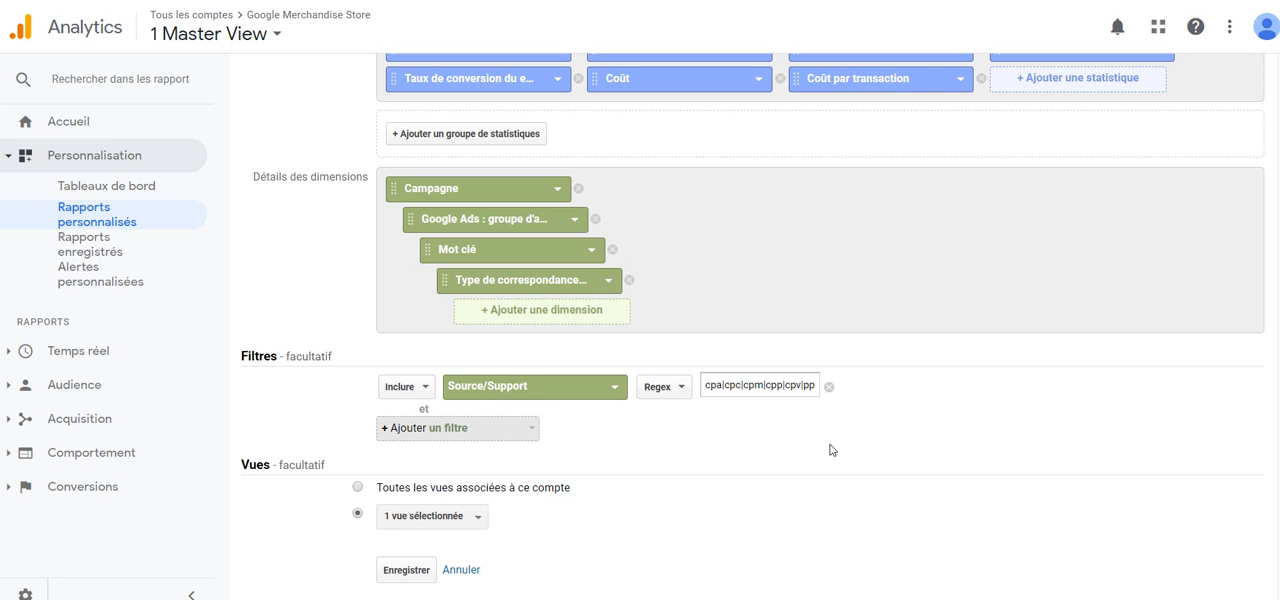
# Step: Title the custom report "Calcul du coût par transaction" and save it
pyautogui.scroll(3, 830, 450)
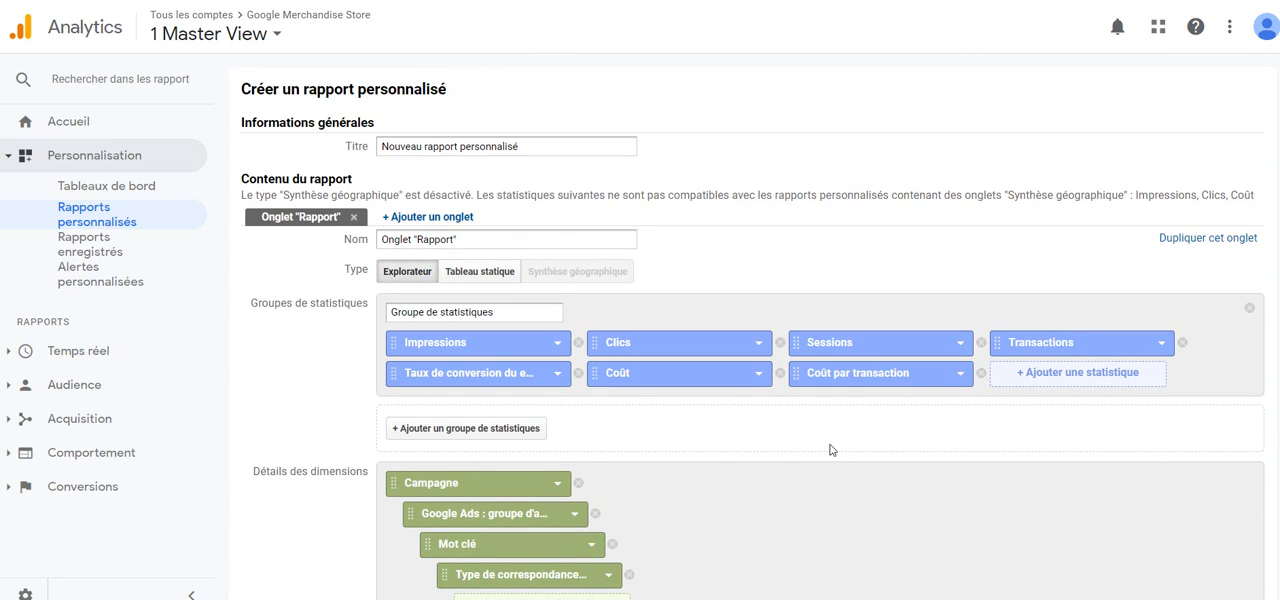
pyautogui.tripleClick(535, 147)
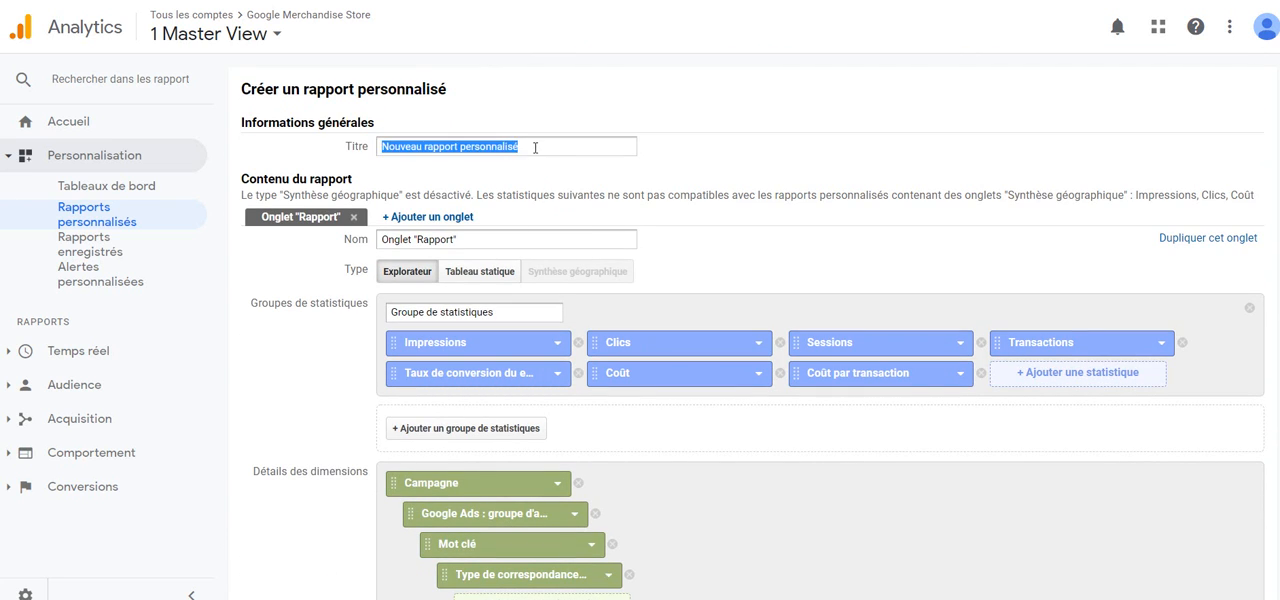
pyautogui.press('BackSpace')
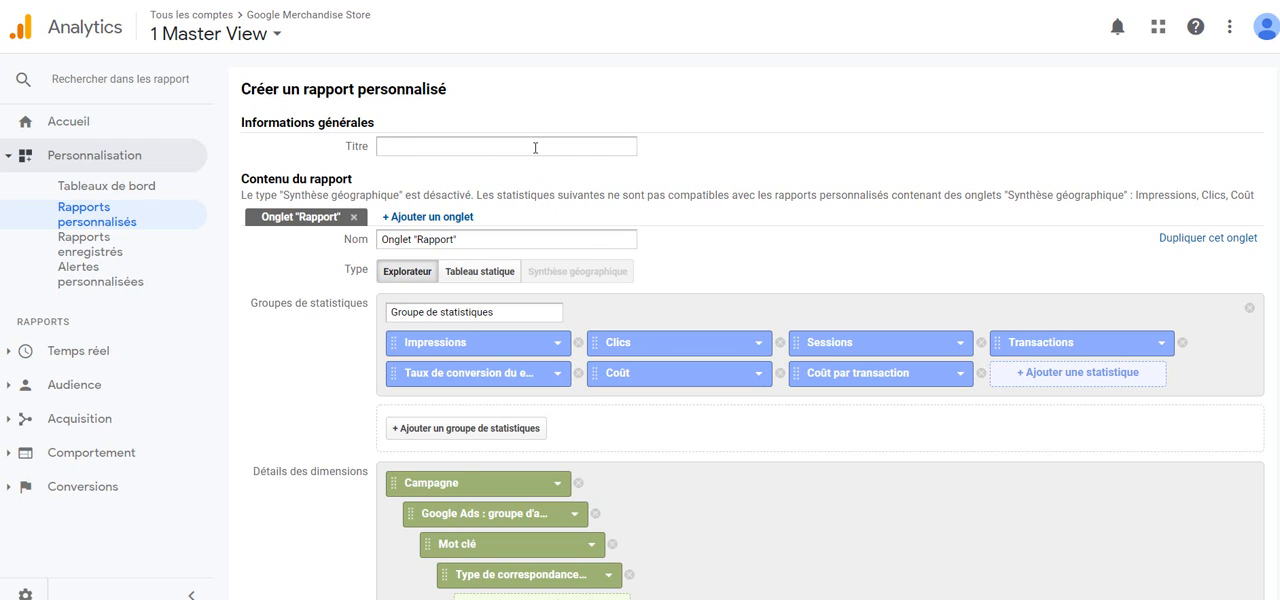
pyautogui.write('Calcul du coût par transaction')
pyautogui.scroll(-4, 822, 331)
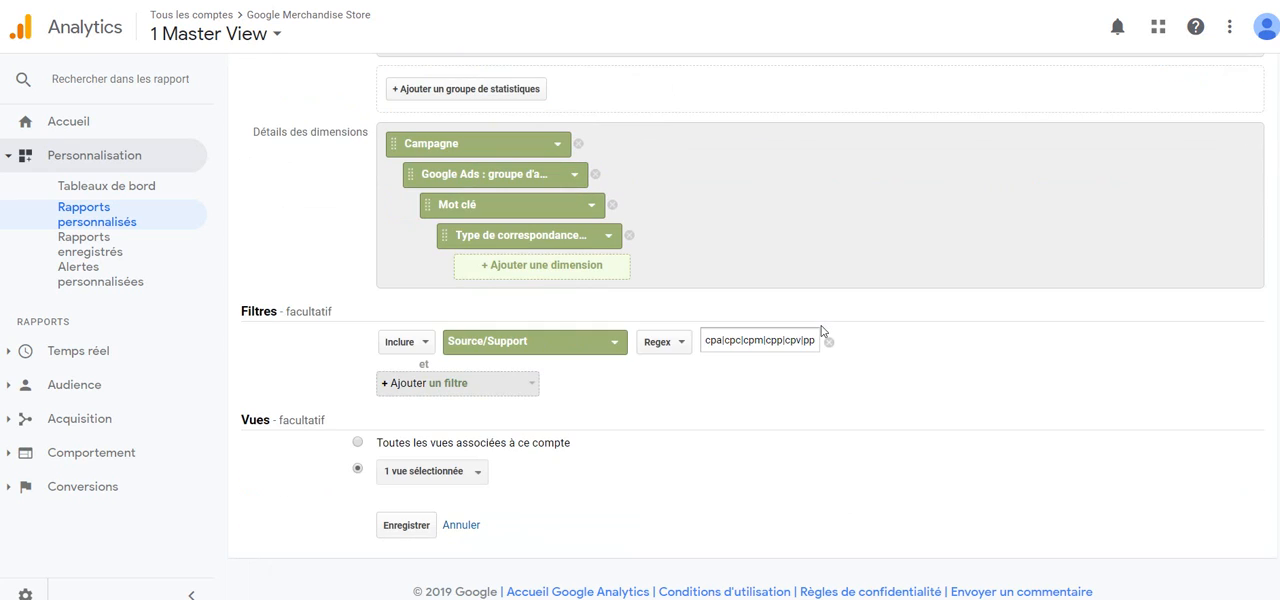
pyautogui.click(407, 525)
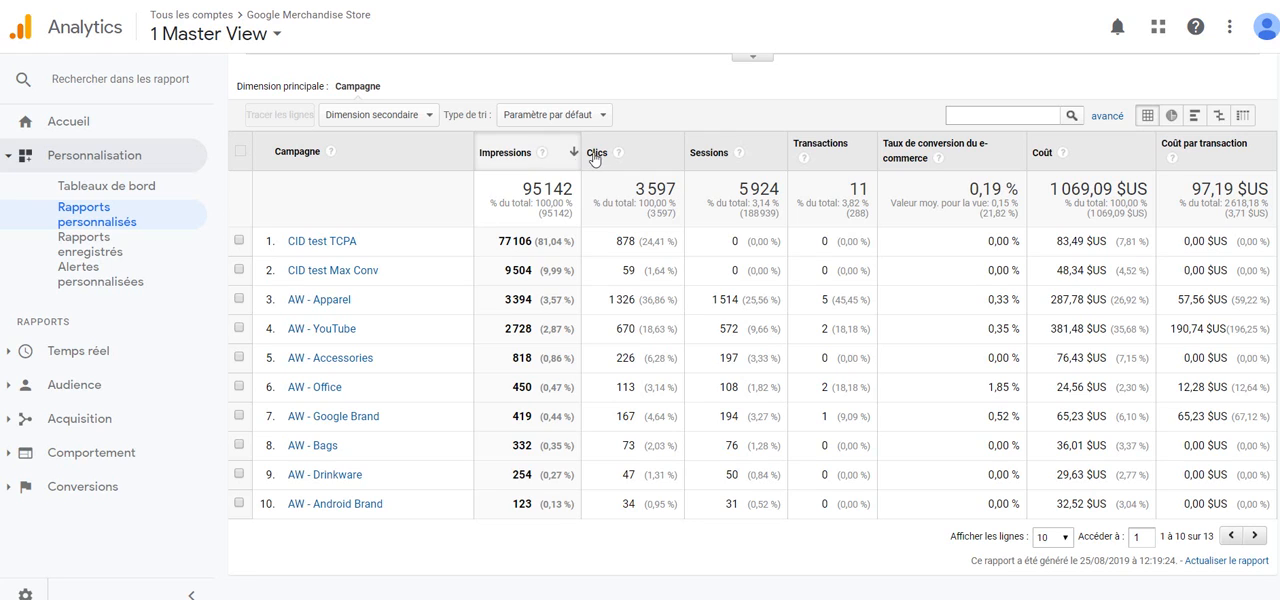
# Step: Sort the campaign table by Coût par transaction in descending order
pyautogui.moveTo(738, 153)
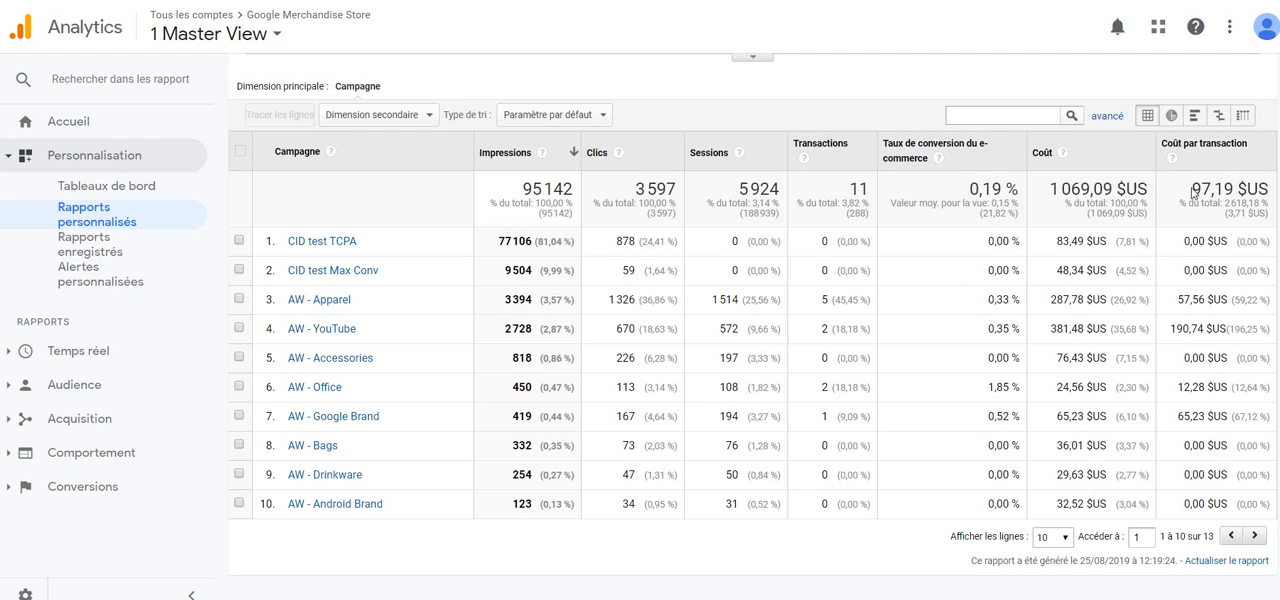
pyautogui.moveTo(1193, 193)
pyautogui.mouseDown()
pyautogui.moveTo(1268, 192)
pyautogui.moveTo(1265, 510)
pyautogui.moveTo(1262, 206)
pyautogui.moveTo(1183, 198)
pyautogui.mouseUp()
pyautogui.scroll(3, 1183, 377)
pyautogui.scroll(-3, 1183, 377)
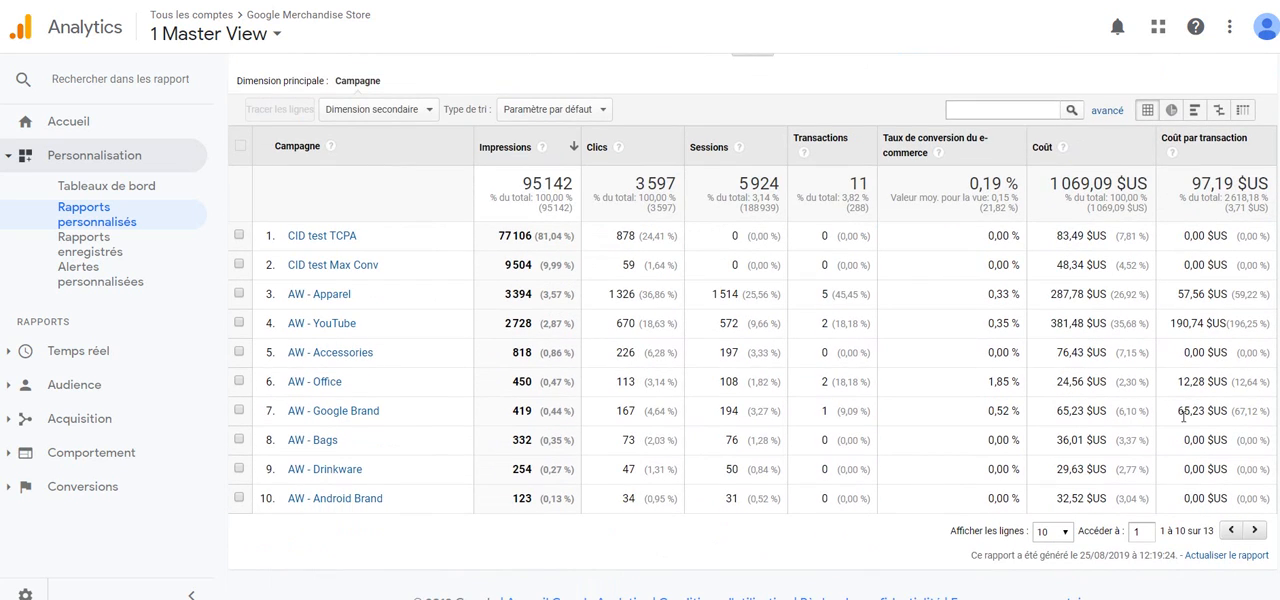
pyautogui.click(1217, 147)
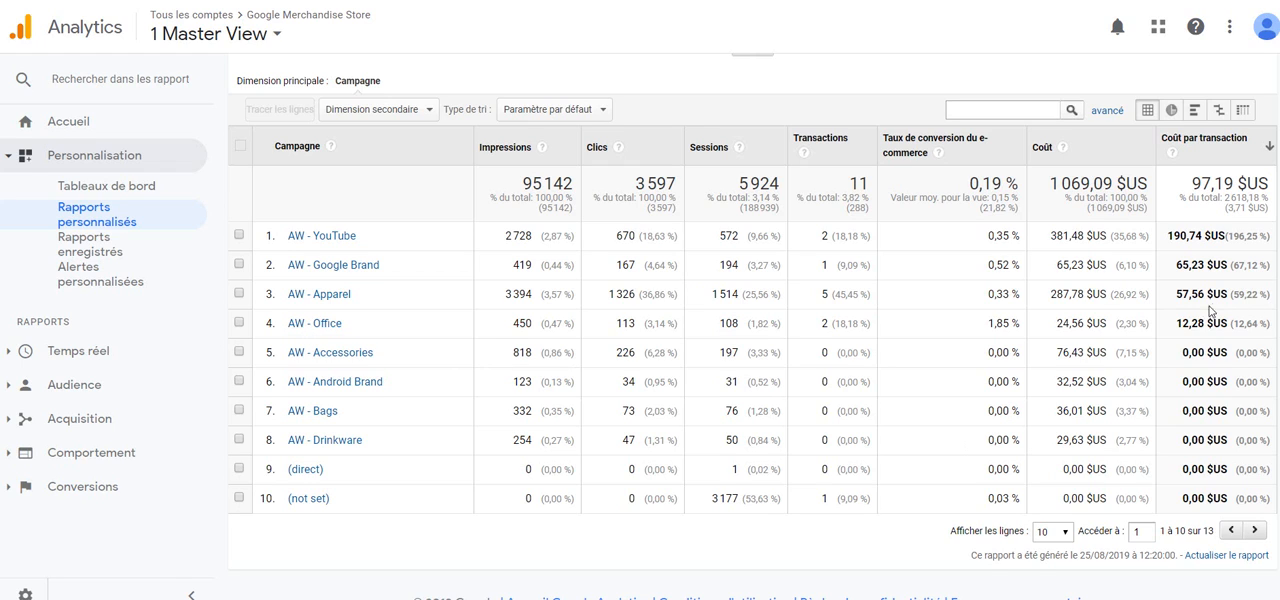
# Step: Compare the AW - Office campaign's cost per transaction with its total cost
pyautogui.moveTo(1177, 321); pyautogui.dragTo(1220, 322)
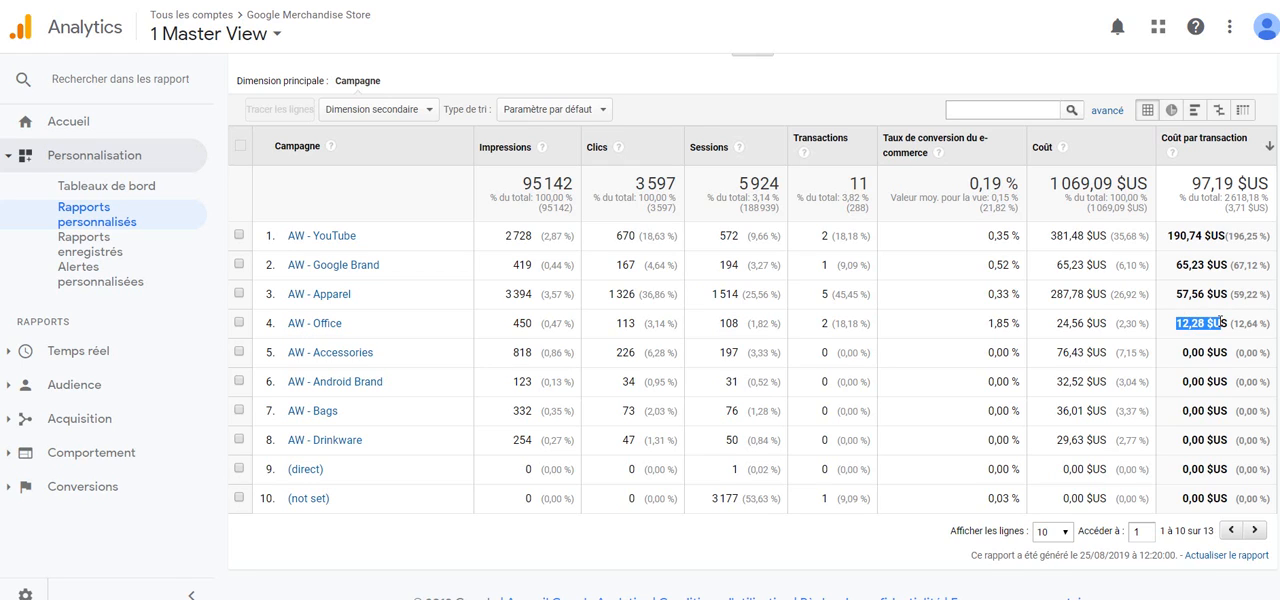
pyautogui.click(1057, 326)
pyautogui.moveTo(1056, 326); pyautogui.dragTo(1112, 325)
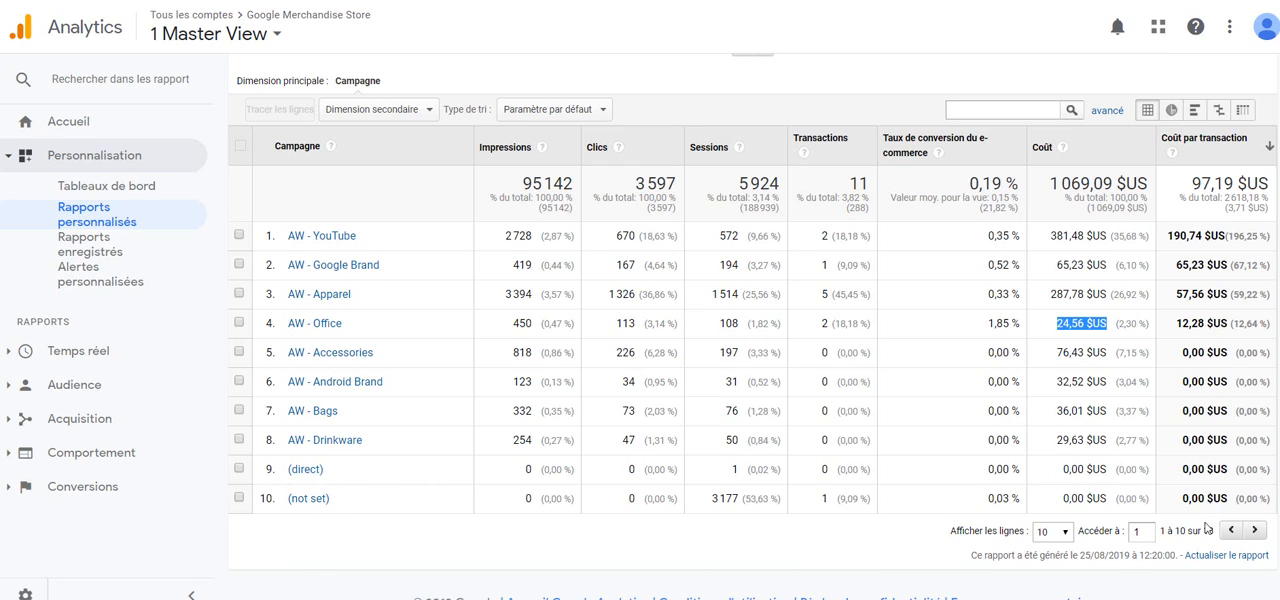
# Step: Show 25 rows in the report table and look through the full list of campaigns
pyautogui.click(1052, 532)
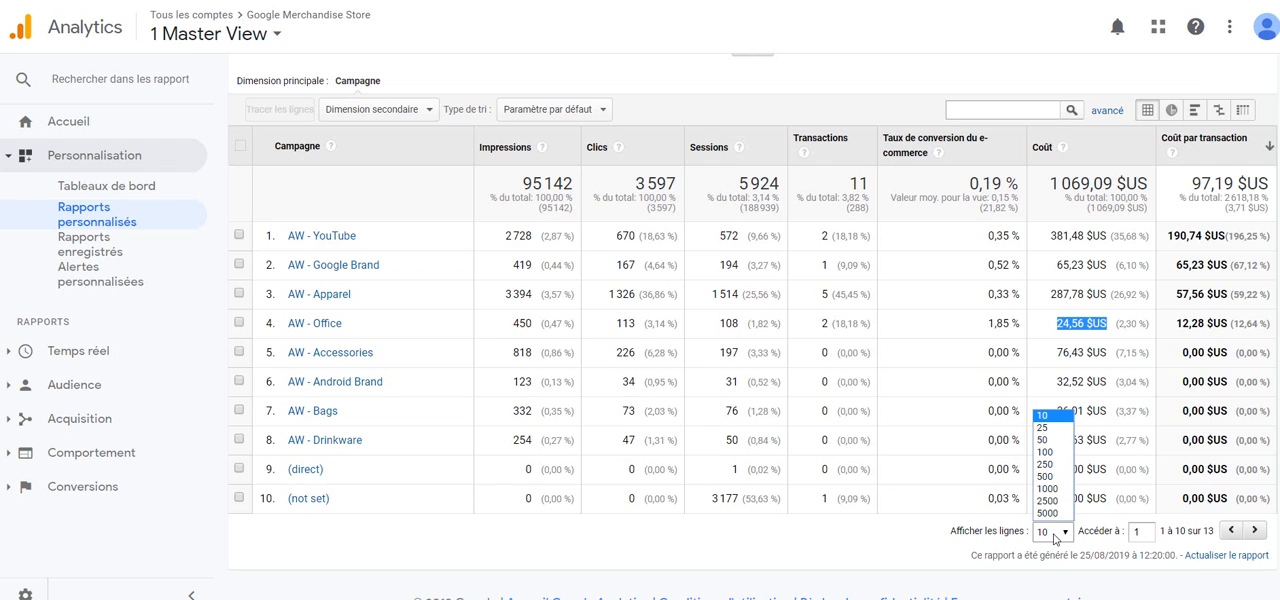
pyautogui.click(1043, 428)
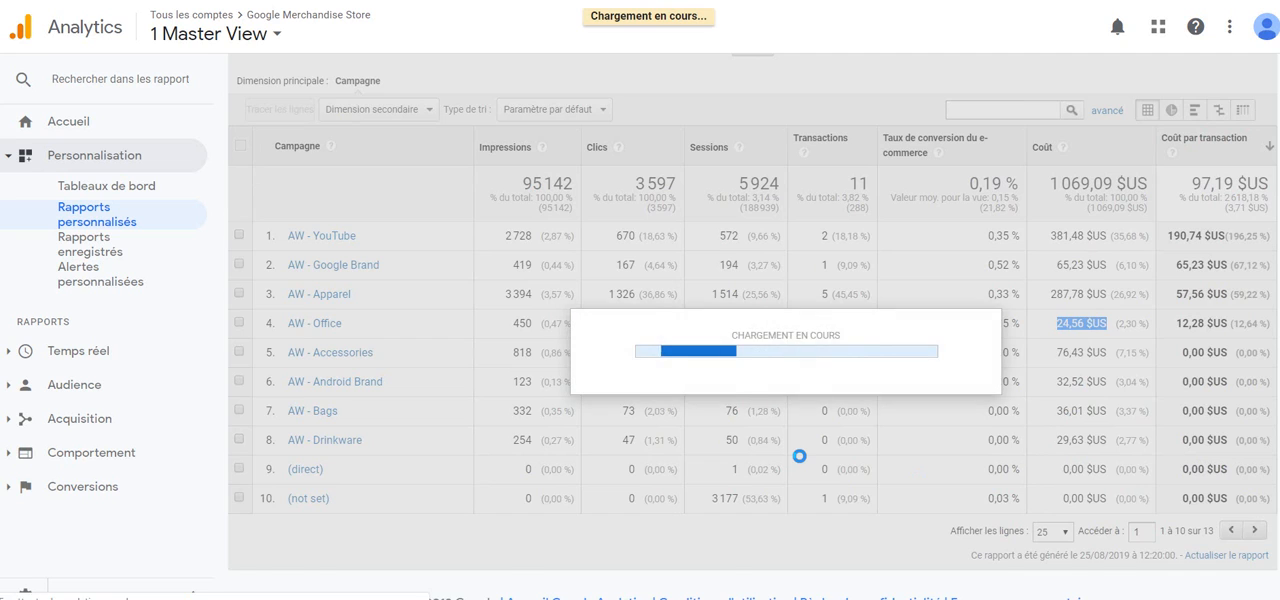
pyautogui.scroll(-1, 799, 456)
pyautogui.scroll(1, 799, 456)
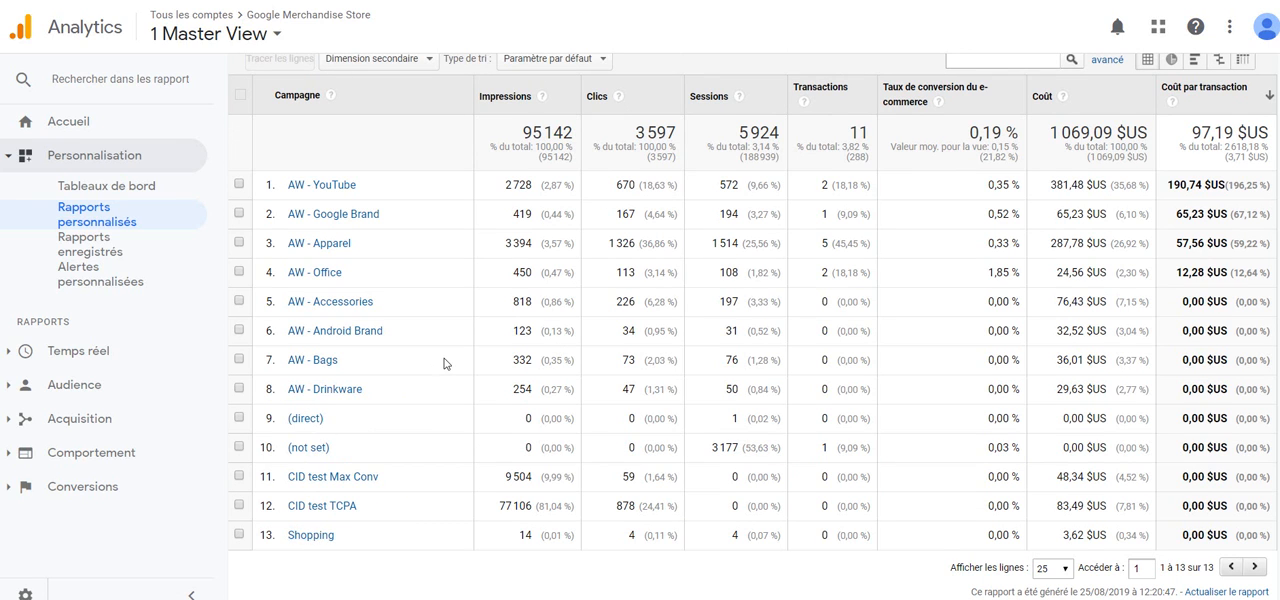
pyautogui.scroll(2, 444, 364)
pyautogui.scroll(-3, 444, 364)
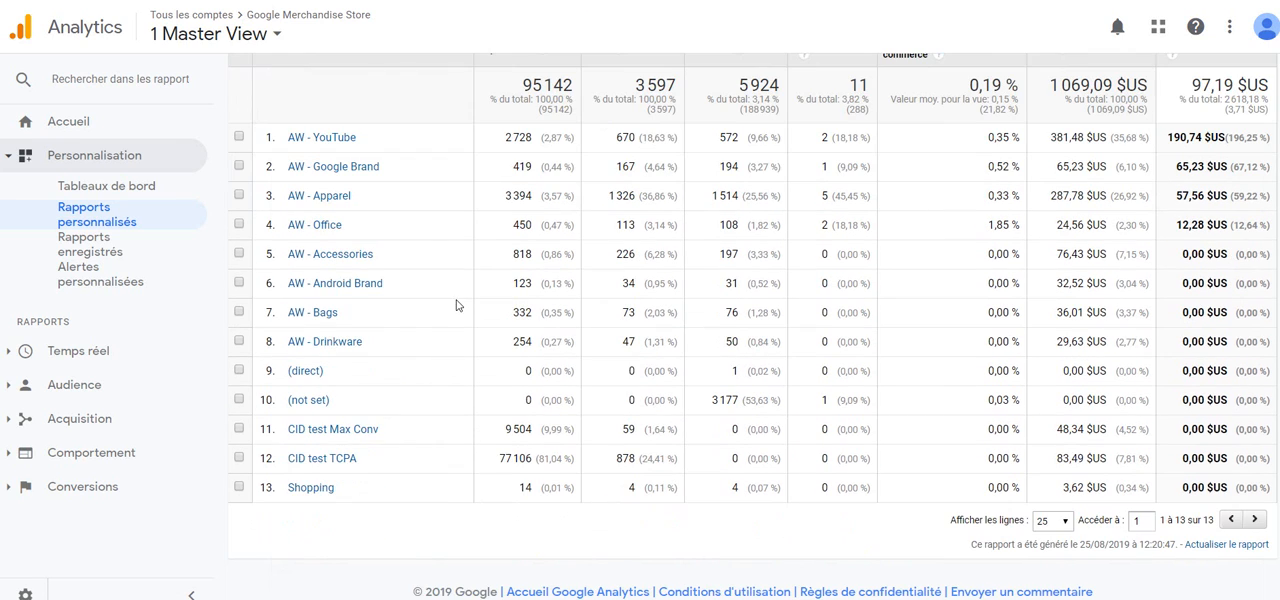
# Step: Add Source/Support as the secondary dimension and review the source of each campaign
pyautogui.scroll(1, 454, 306)
pyautogui.click(367, 78)
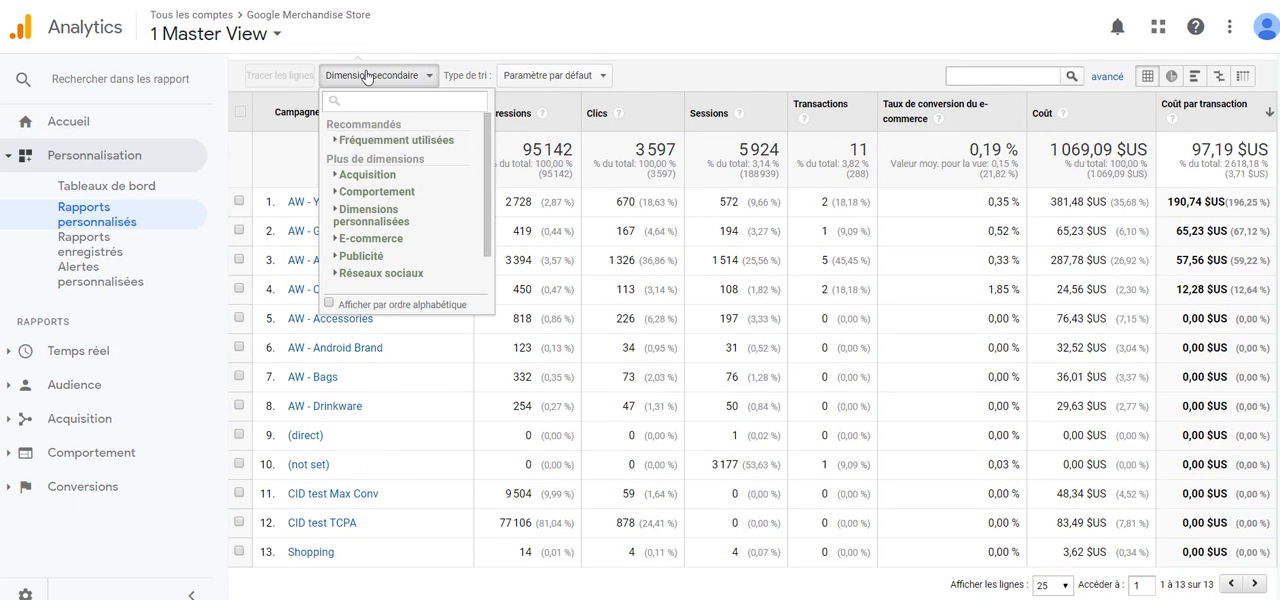
pyautogui.write('source')
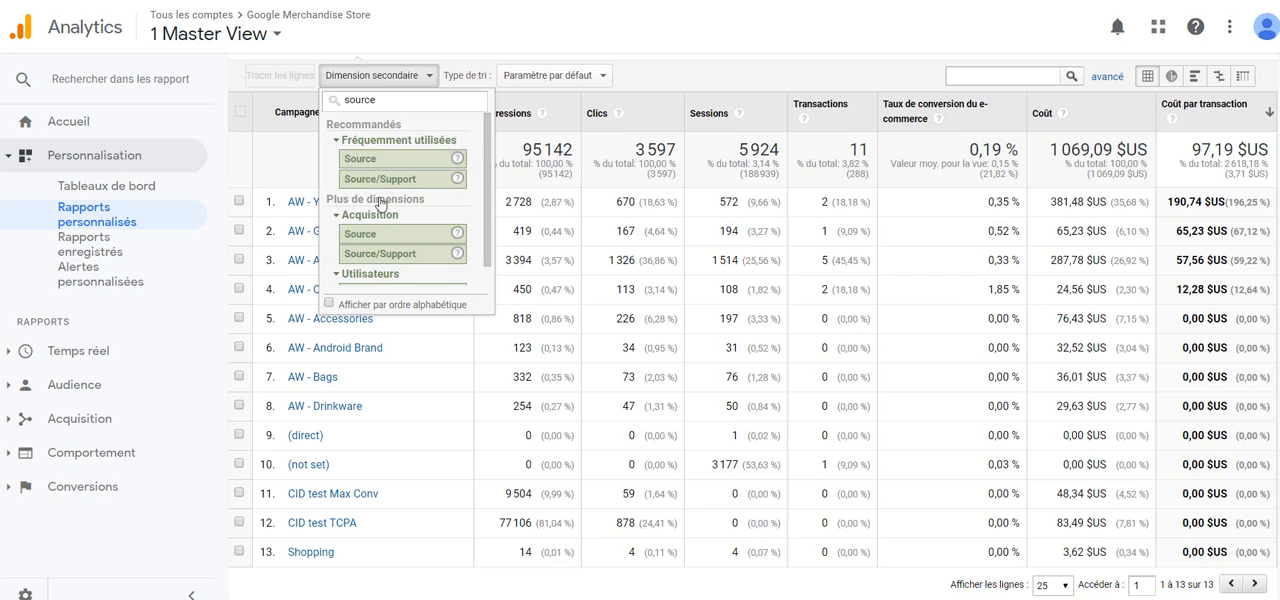
pyautogui.click(392, 258)
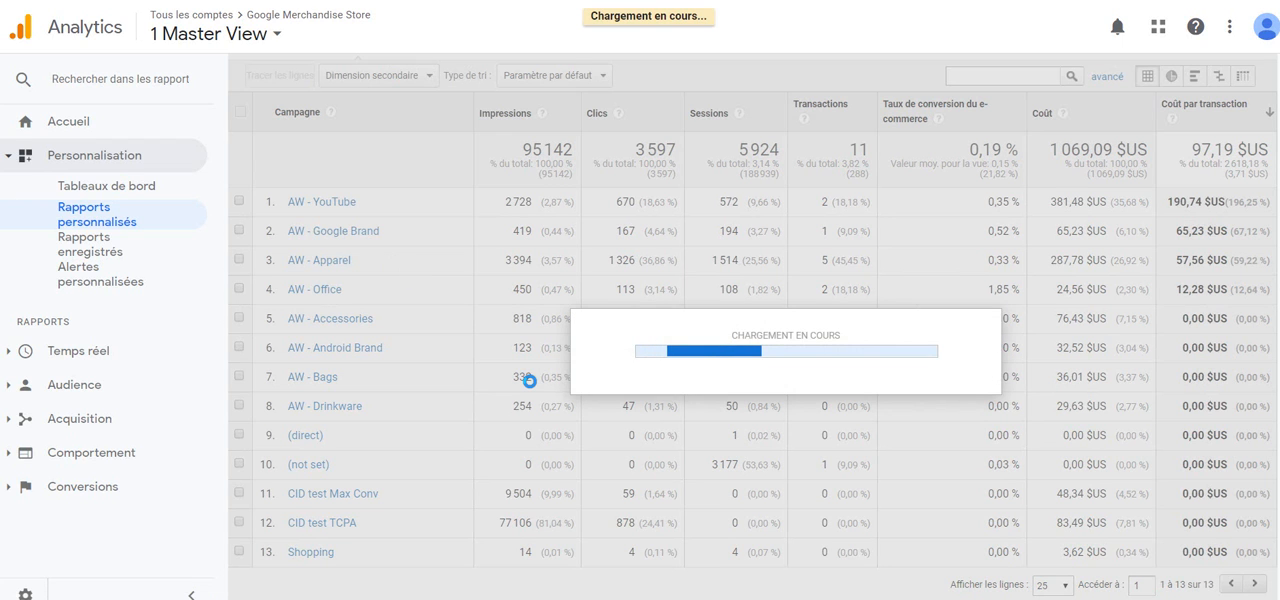
pyautogui.scroll(-2, 529, 381)
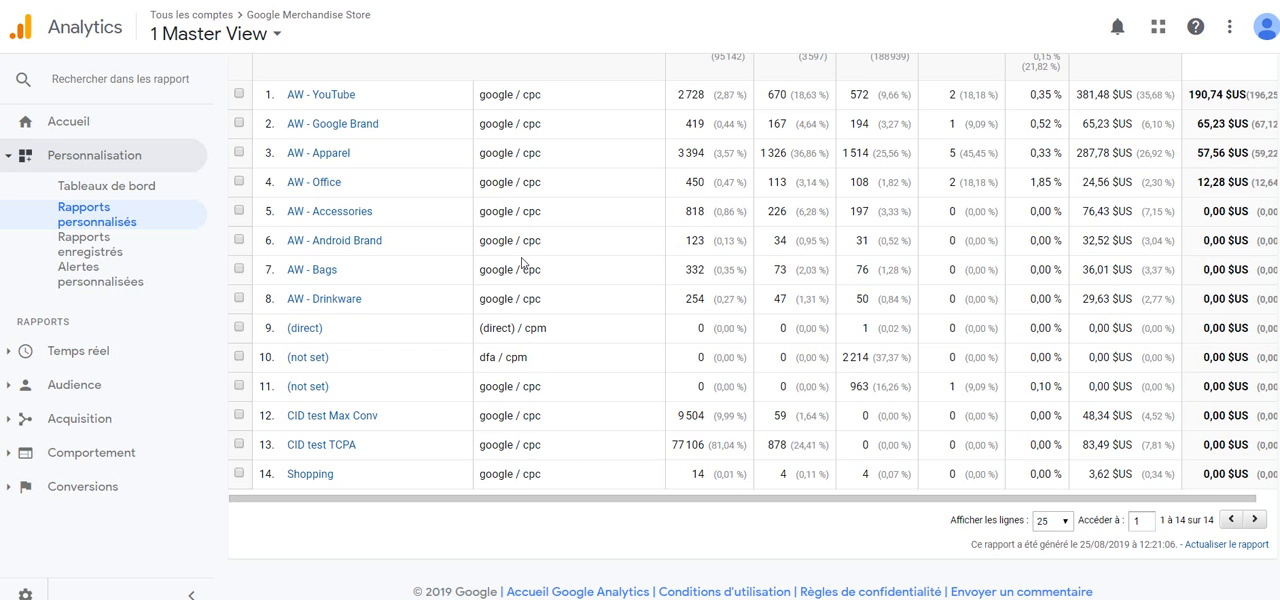
pyautogui.scroll(1, 521, 262)
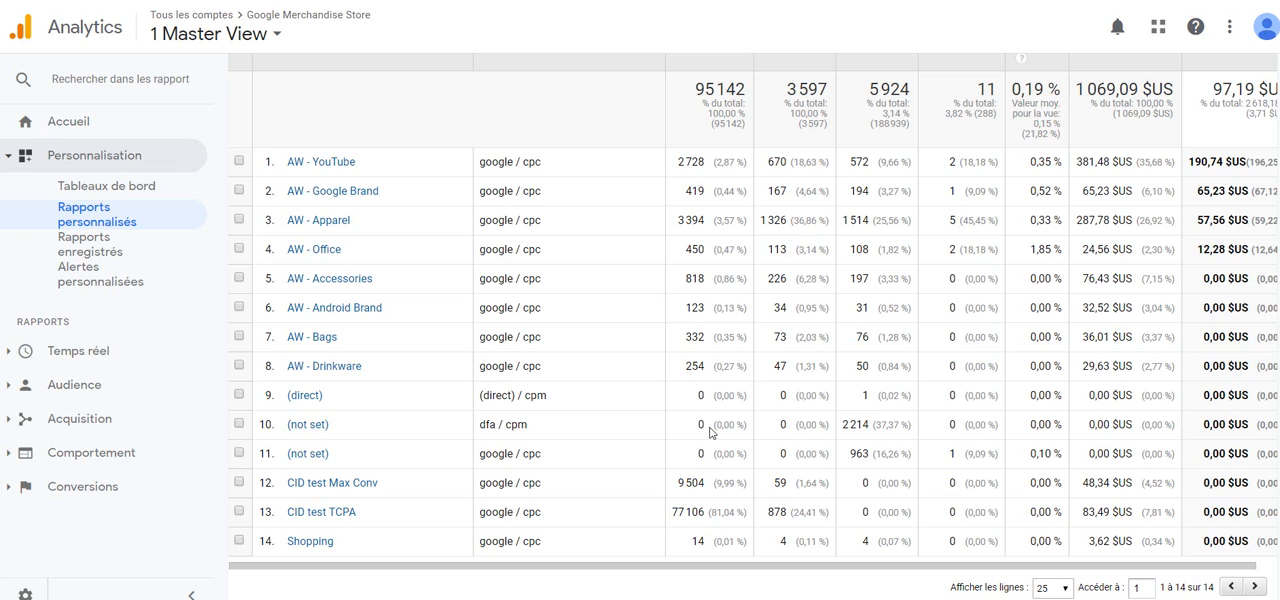
# Step: Open the custom report for editing and add a second filter on the Source dimension
pyautogui.scroll(5, 708, 429)
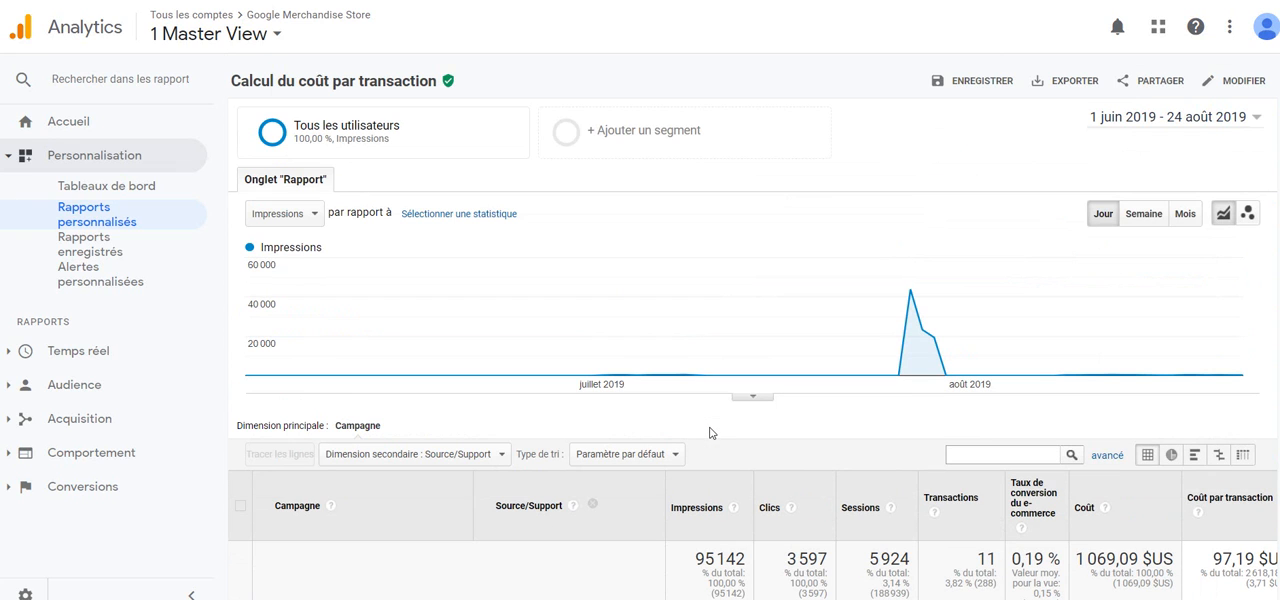
pyautogui.click(1240, 82)
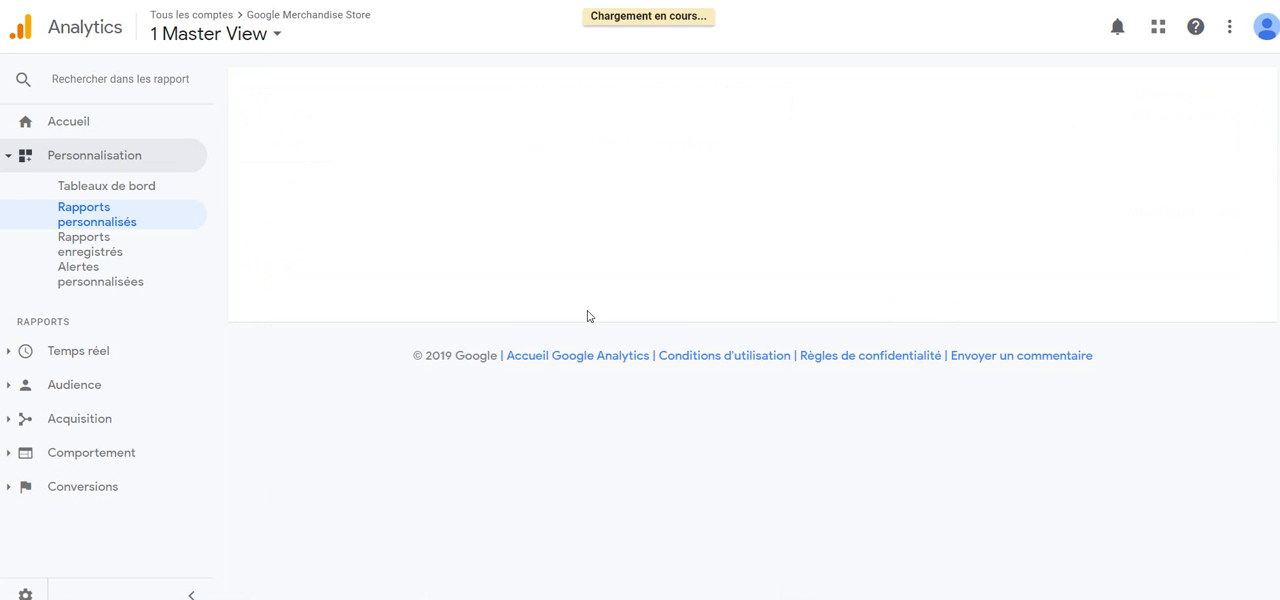
pyautogui.scroll(-3, 588, 316)
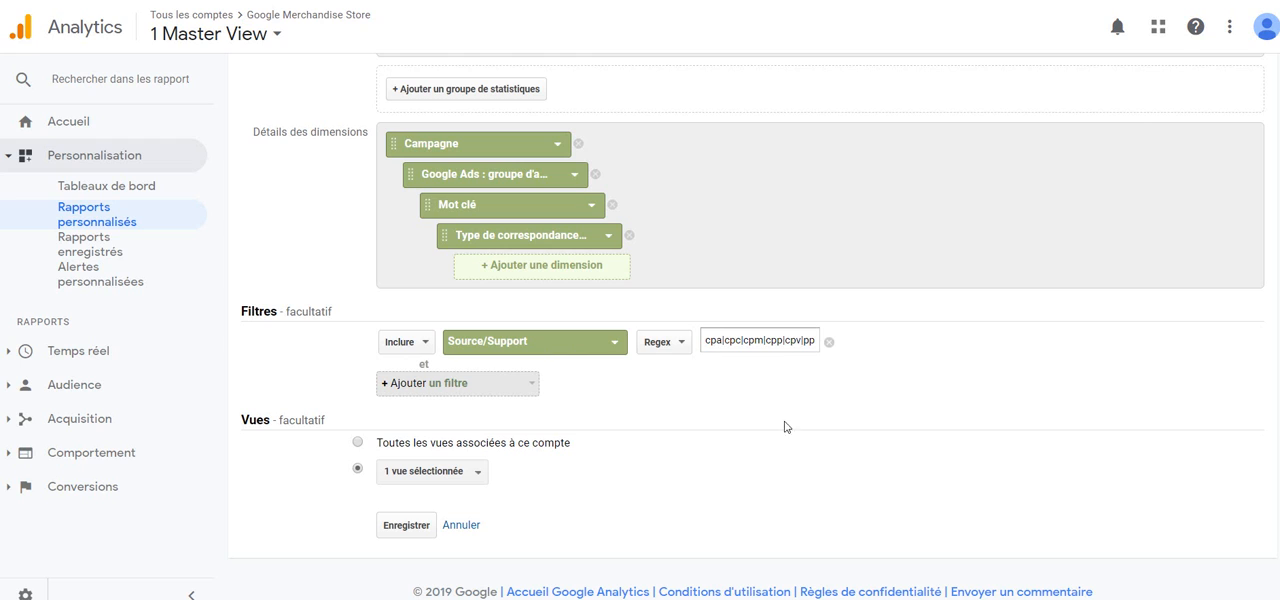
pyautogui.click(411, 386)
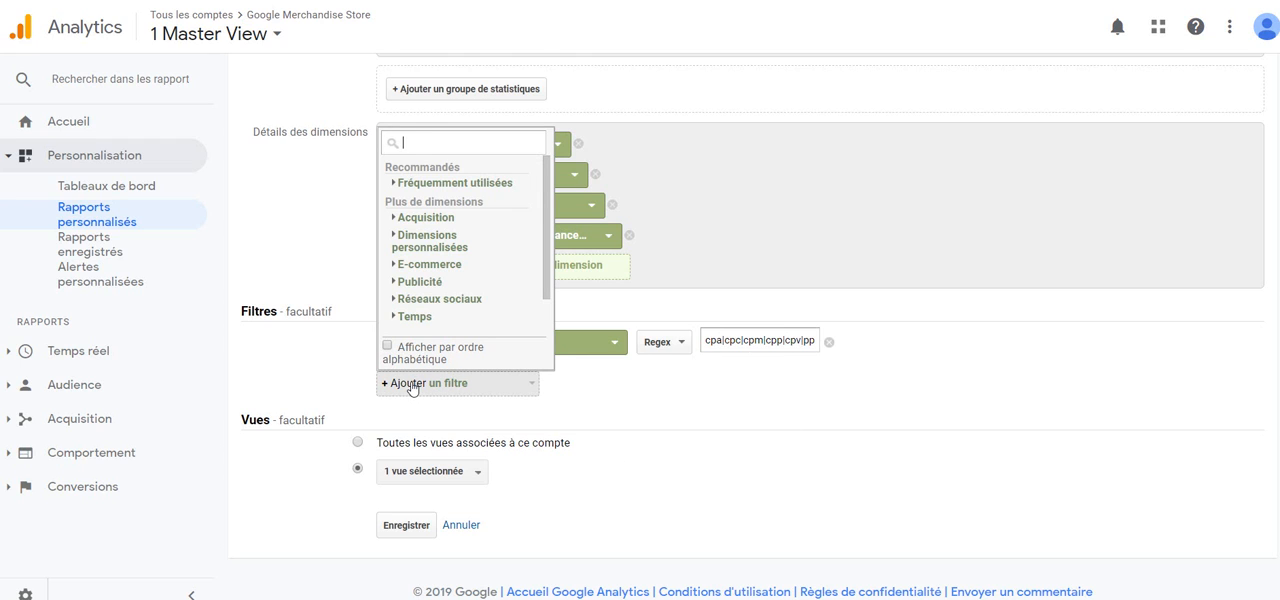
pyautogui.write('source')
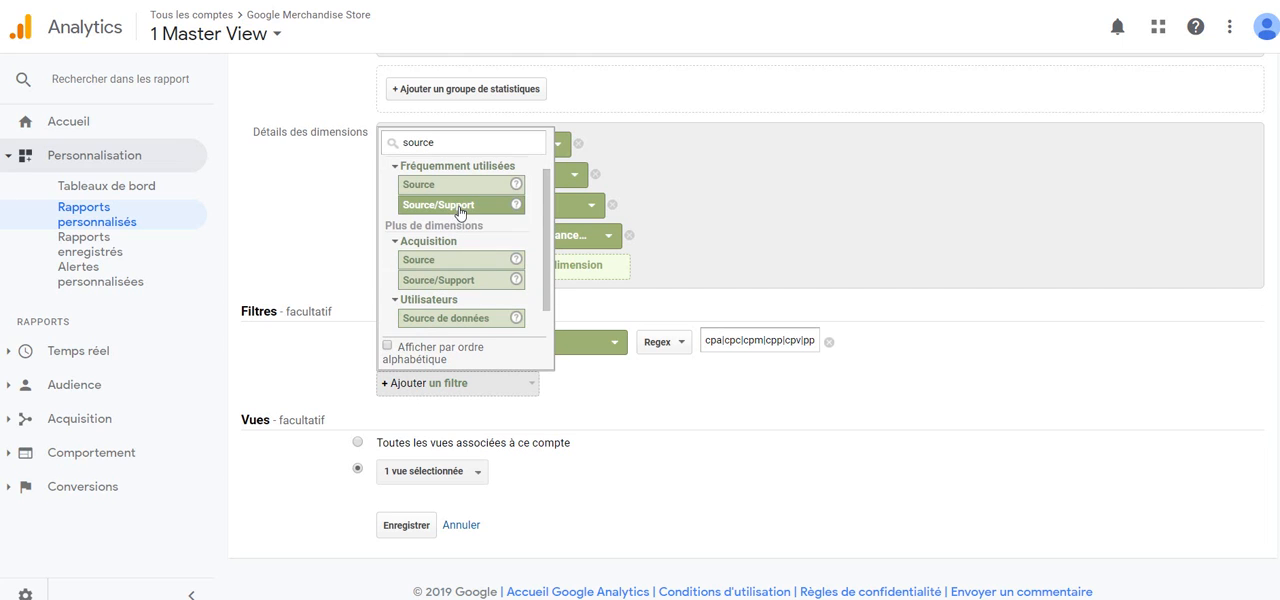
pyautogui.click(456, 190)
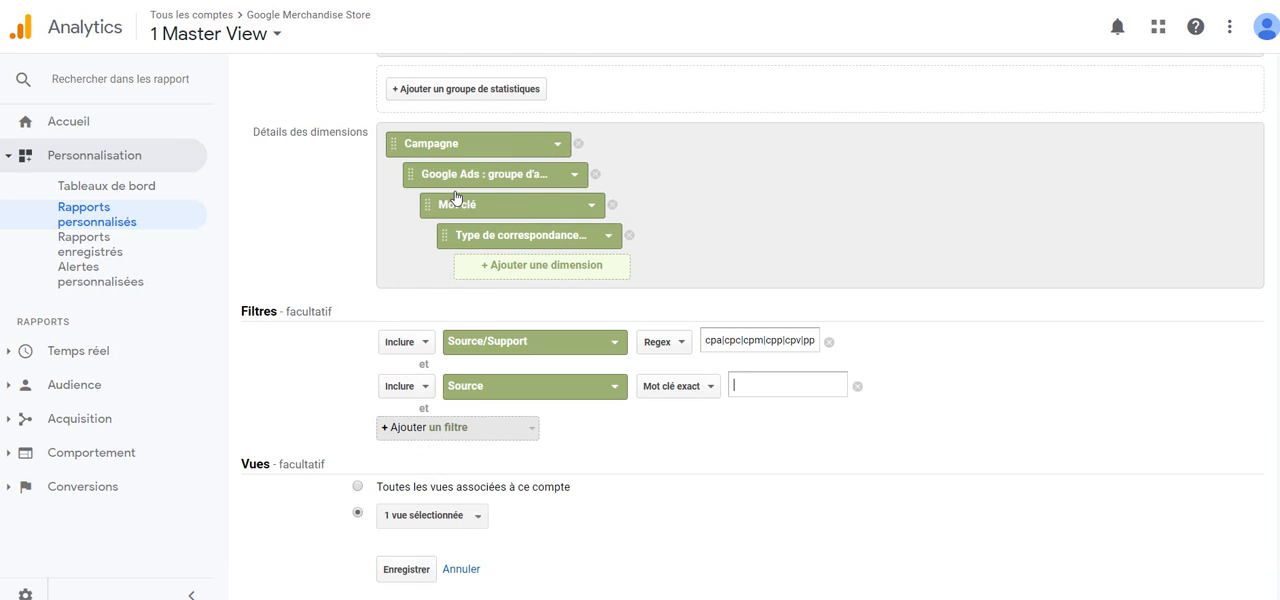
# Step: Set the new Source filter to Exclure with the exact value (direct)
pyautogui.click(408, 389)
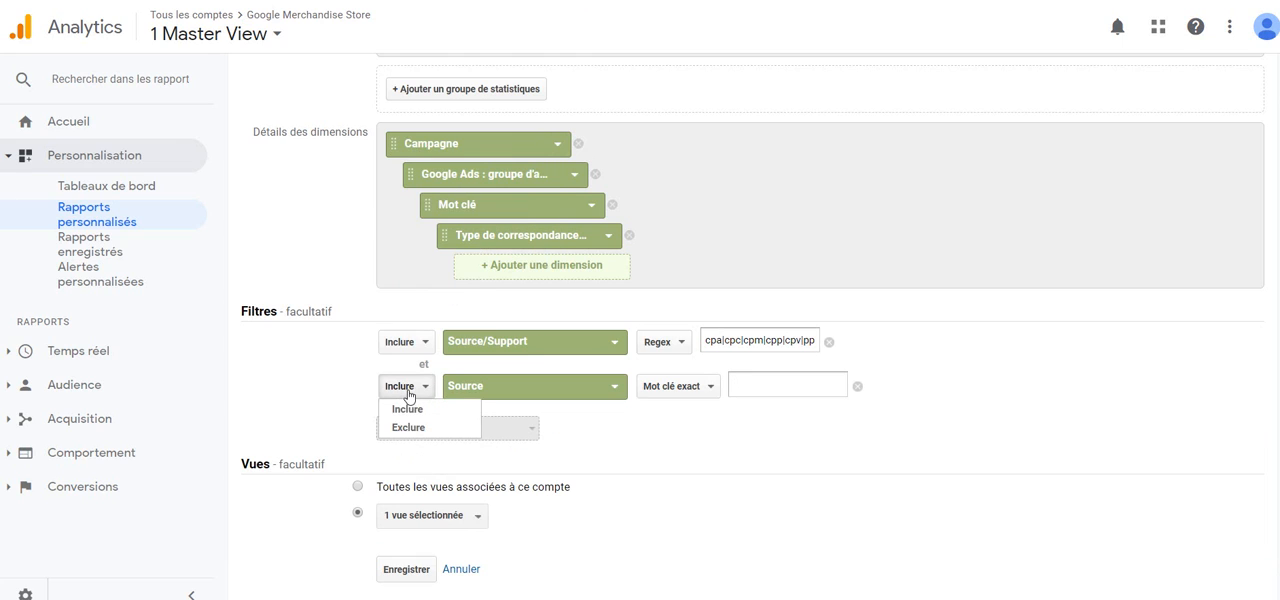
pyautogui.click(408, 427)
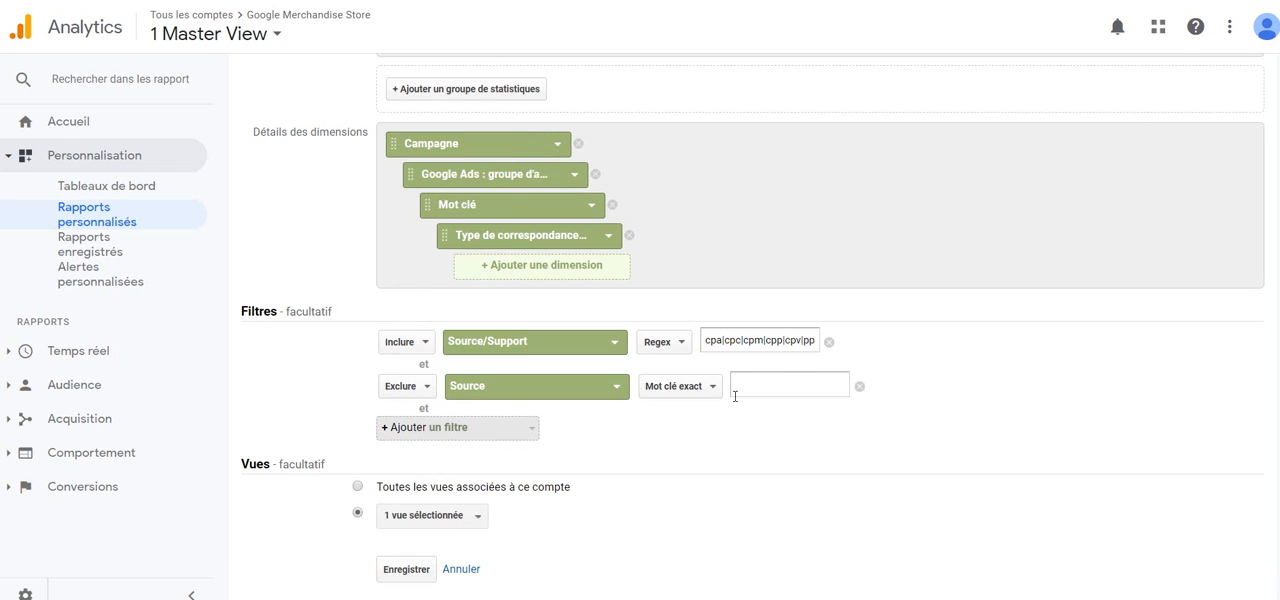
pyautogui.click(797, 378)
pyautogui.write('di')
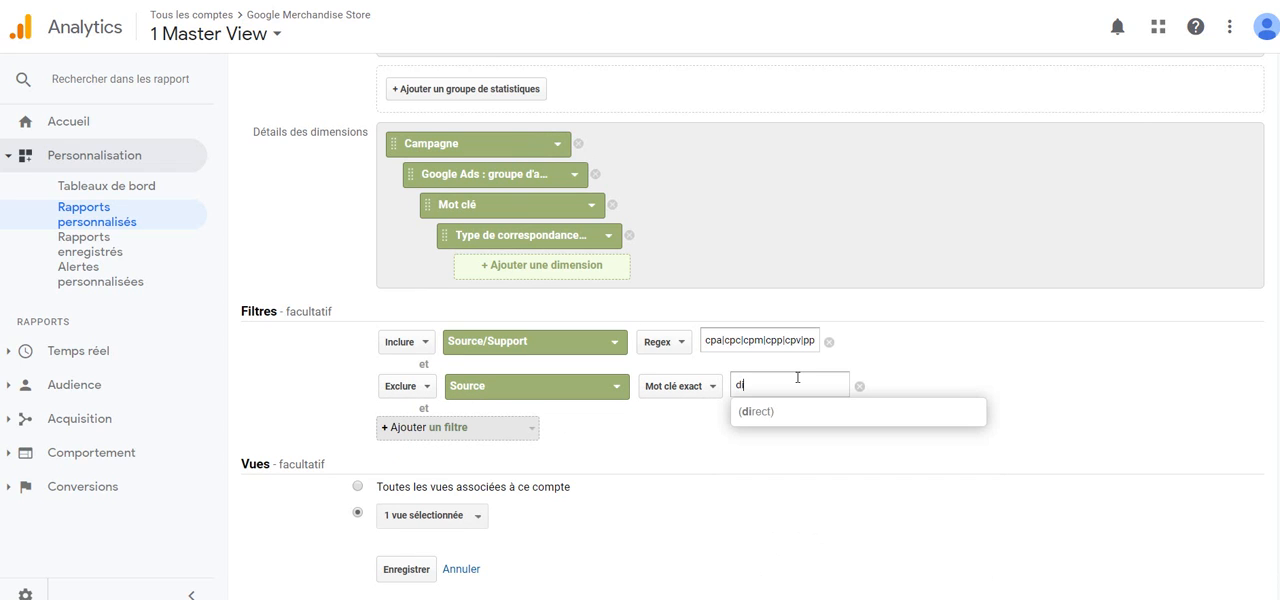
pyautogui.write('rect')
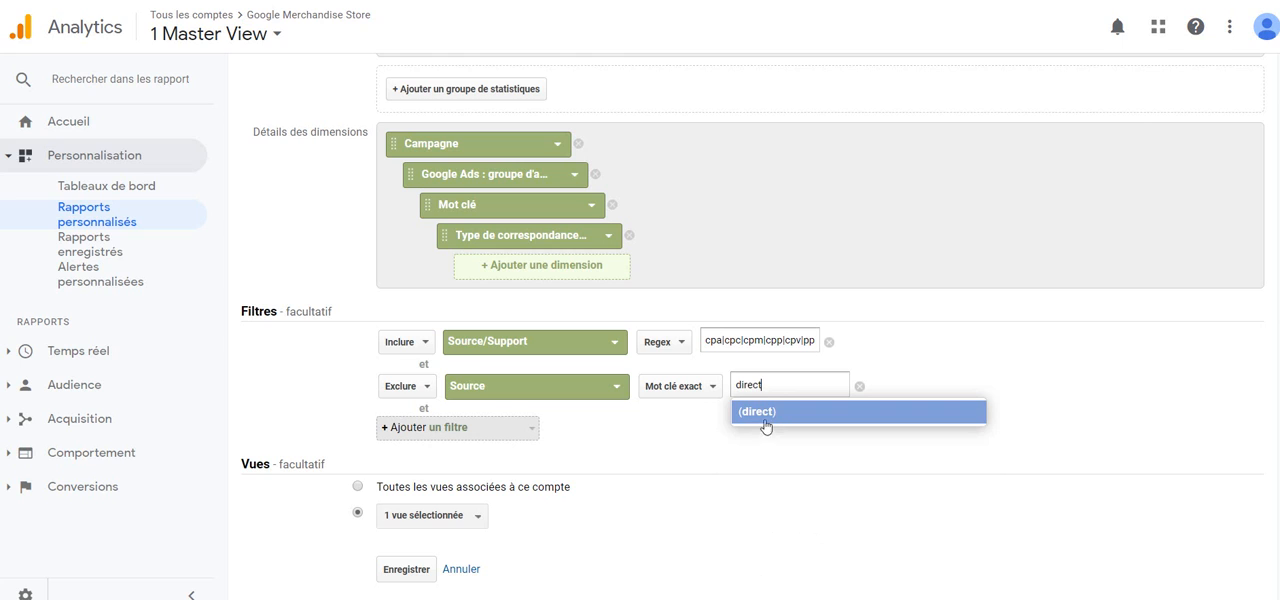
pyautogui.click(765, 424)
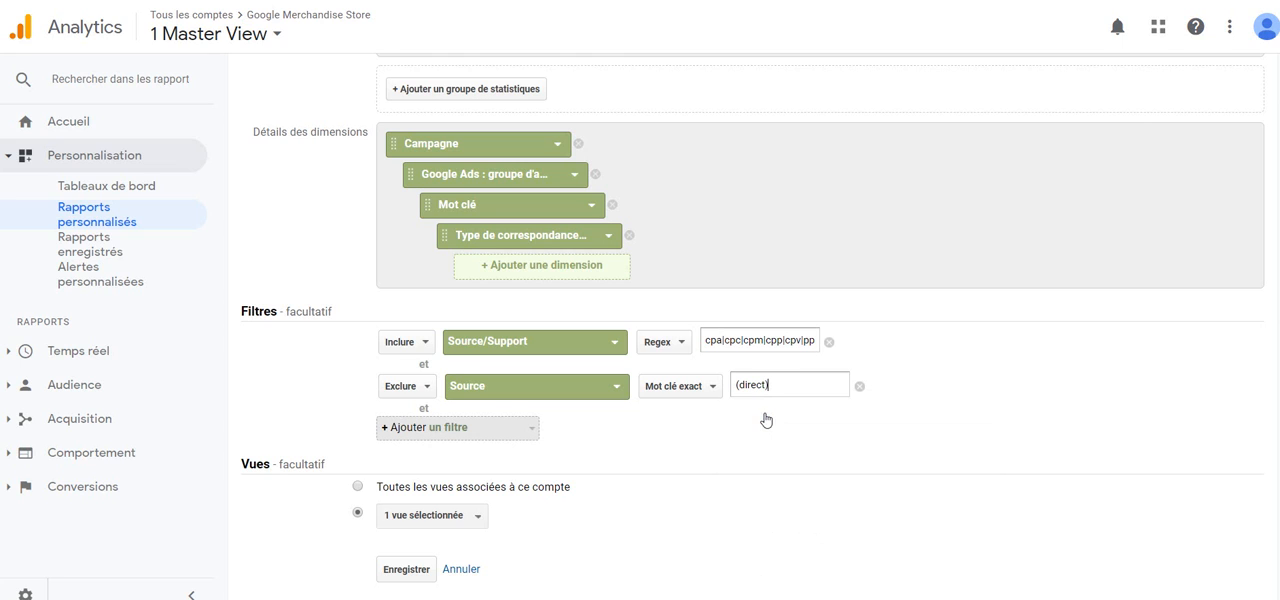
# Step: Add a third filter that excludes the exact Source value (not set), and save the custom report
pyautogui.click(398, 430)
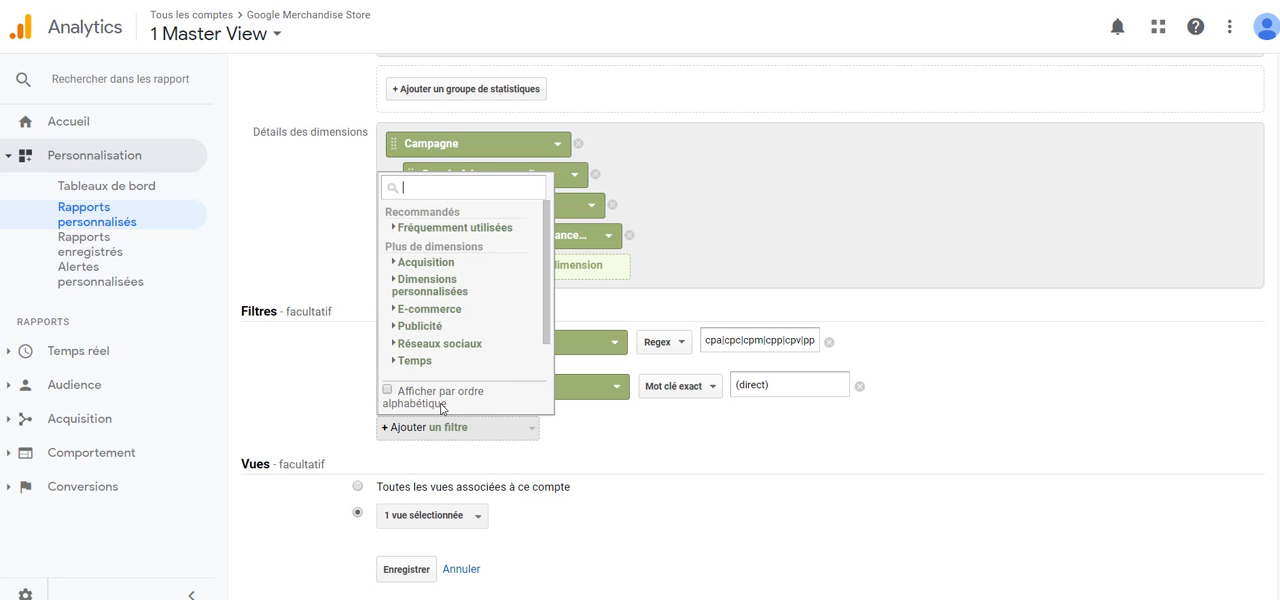
pyautogui.write('sor')
pyautogui.press('BackSpace')
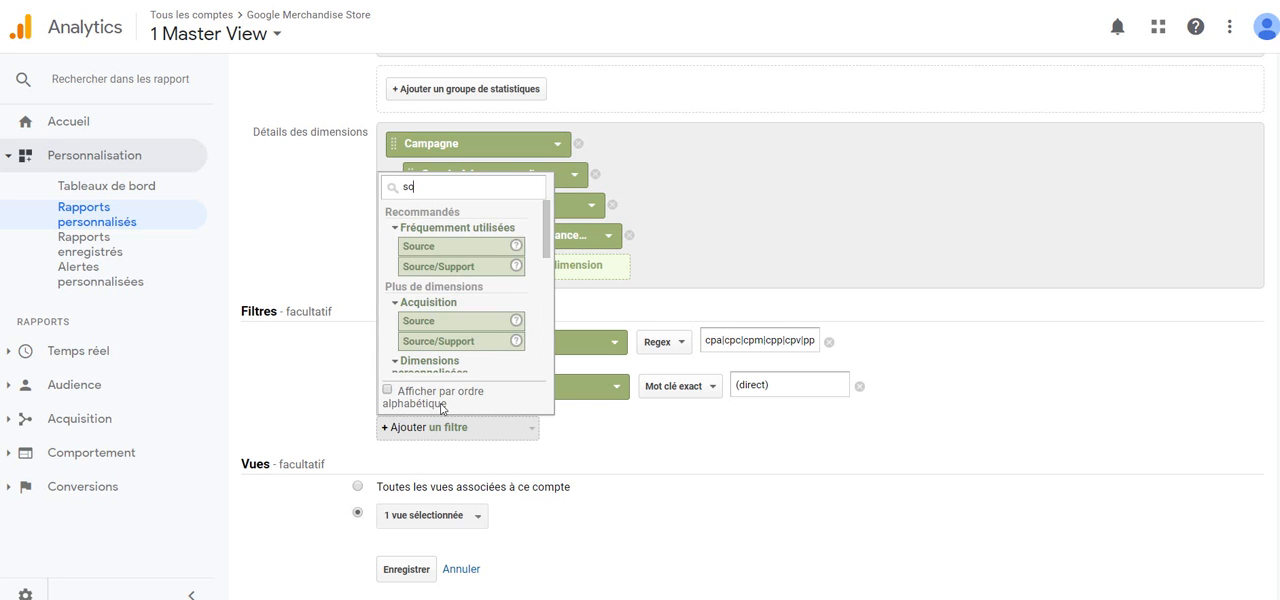
pyautogui.click(450, 249)
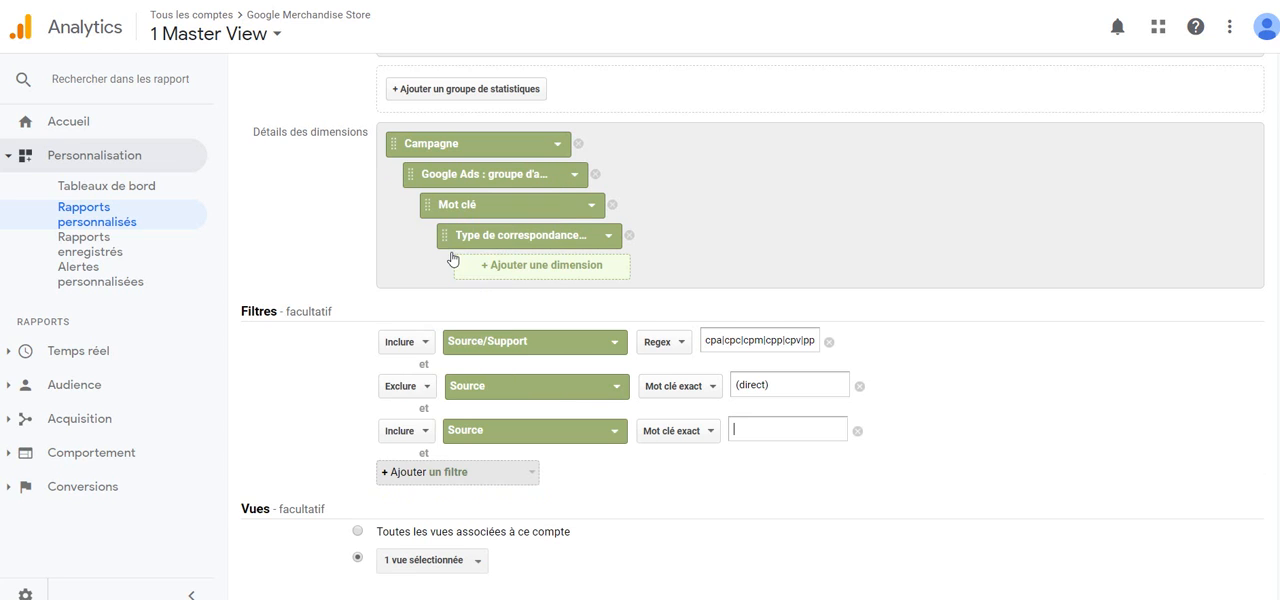
pyautogui.click(416, 432)
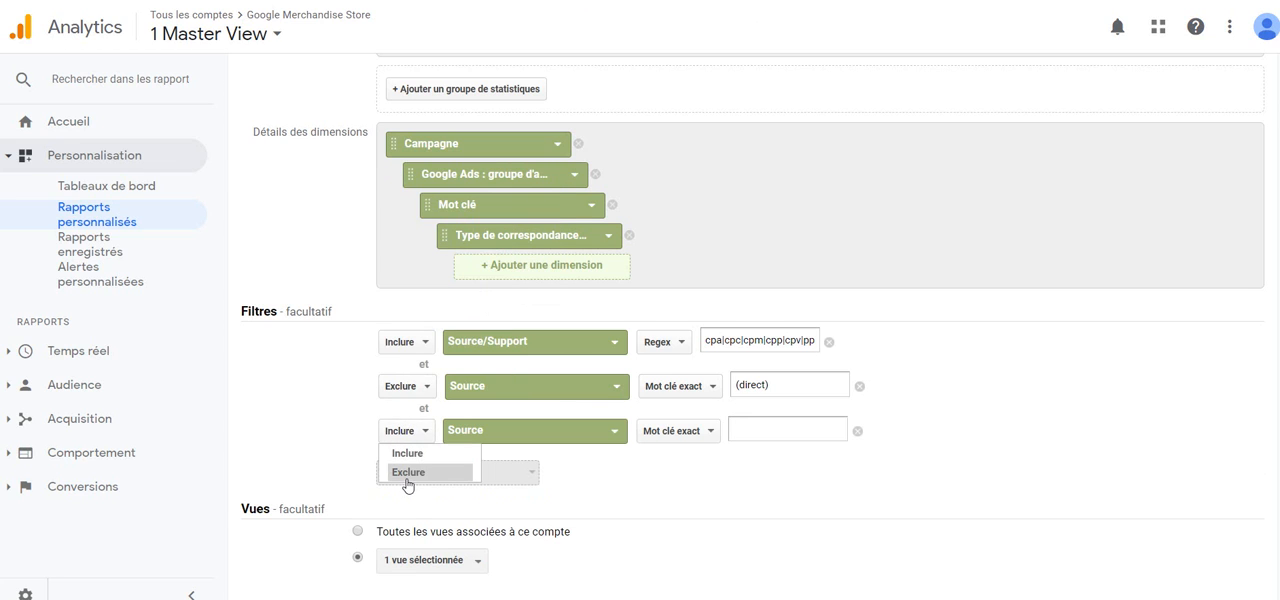
pyautogui.click(408, 472)
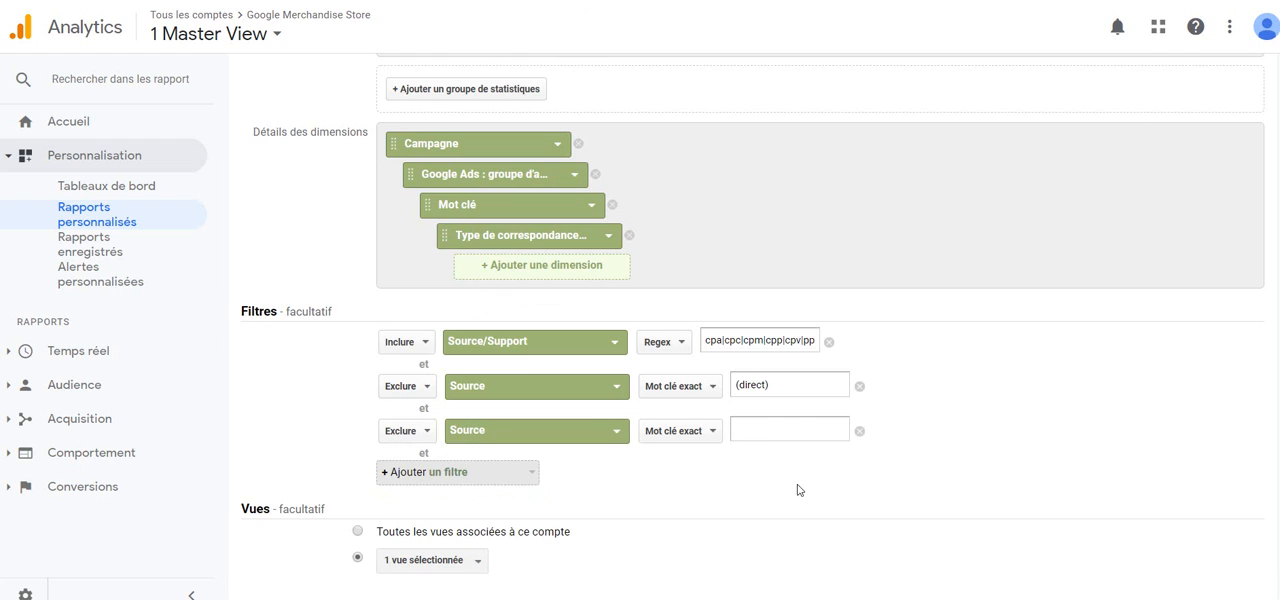
pyautogui.click(759, 436)
pyautogui.write('(not')
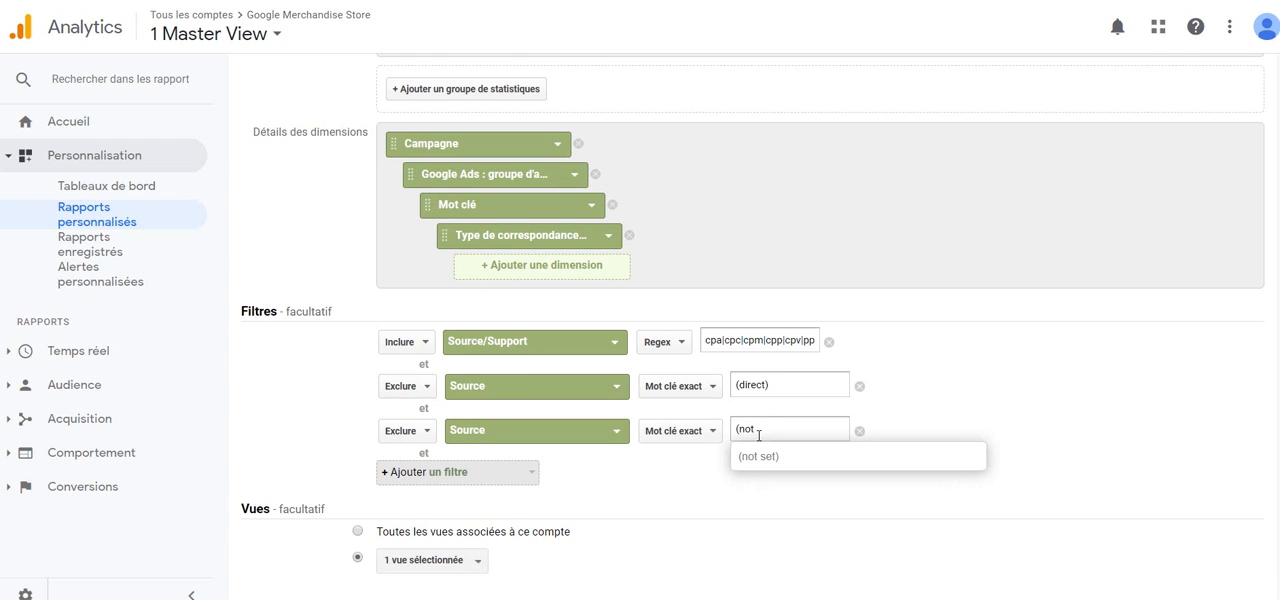
pyautogui.click(759, 459)
pyautogui.scroll(-1, 760, 463)
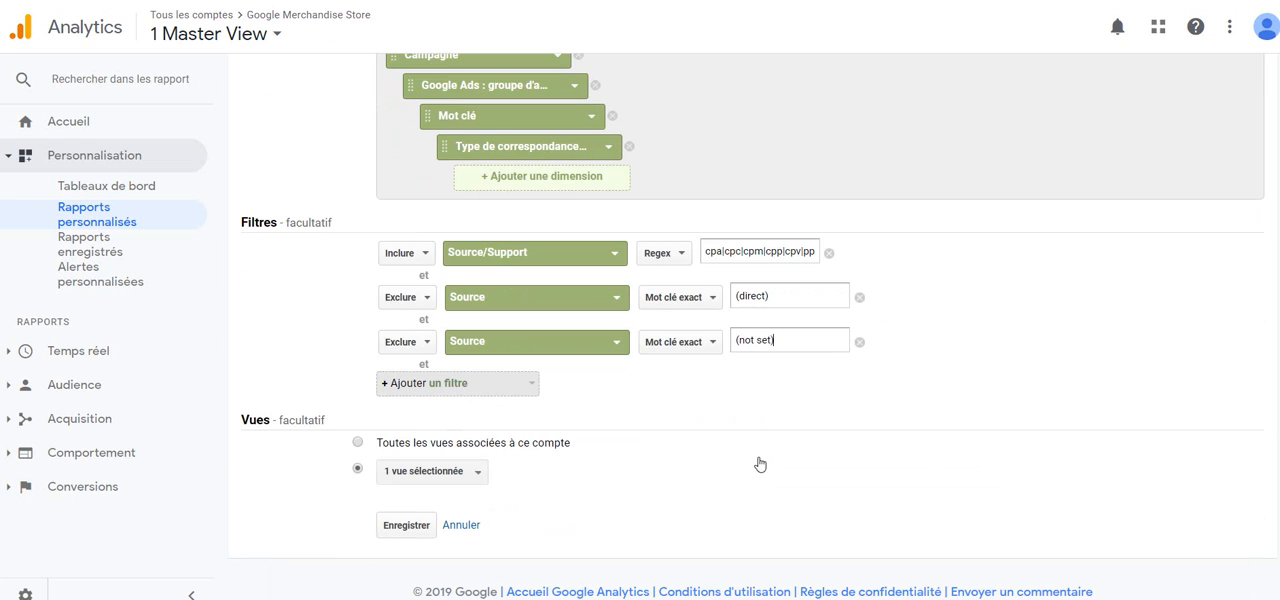
pyautogui.tripleClick(390, 530)
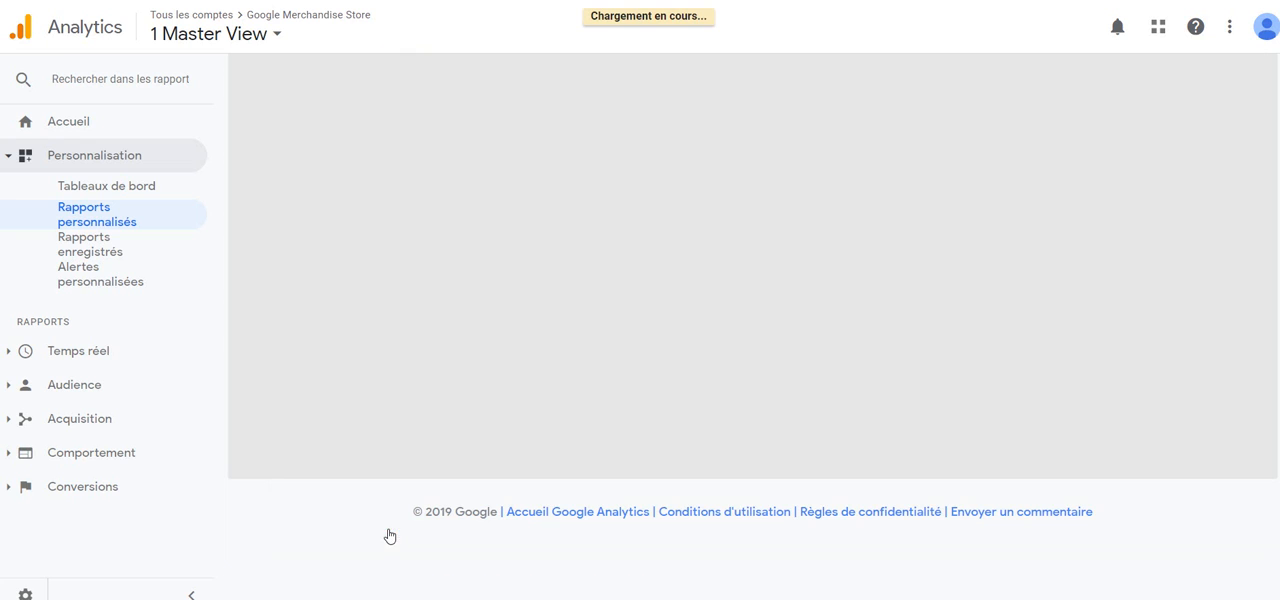